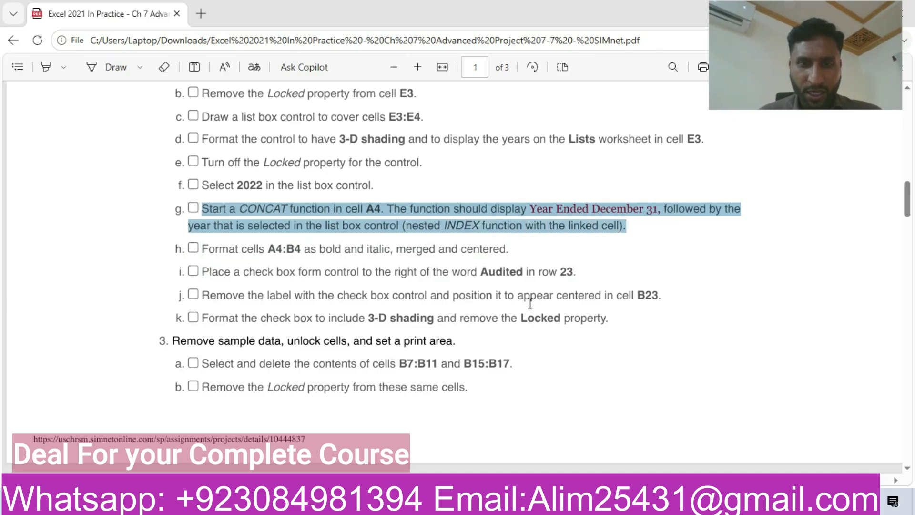
Step: Switch to the Excel workbook and begin a CONCAT function in cell A4
left_click(486, 462)
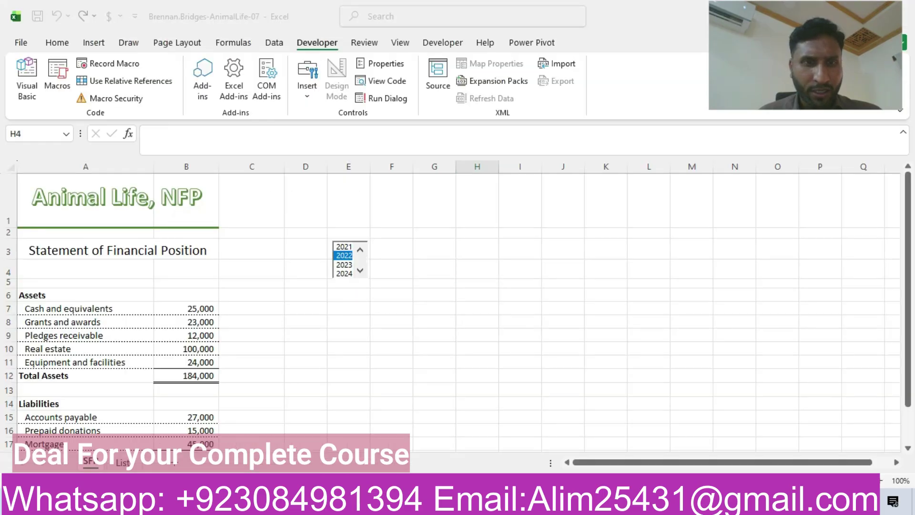
left_click(62, 273)
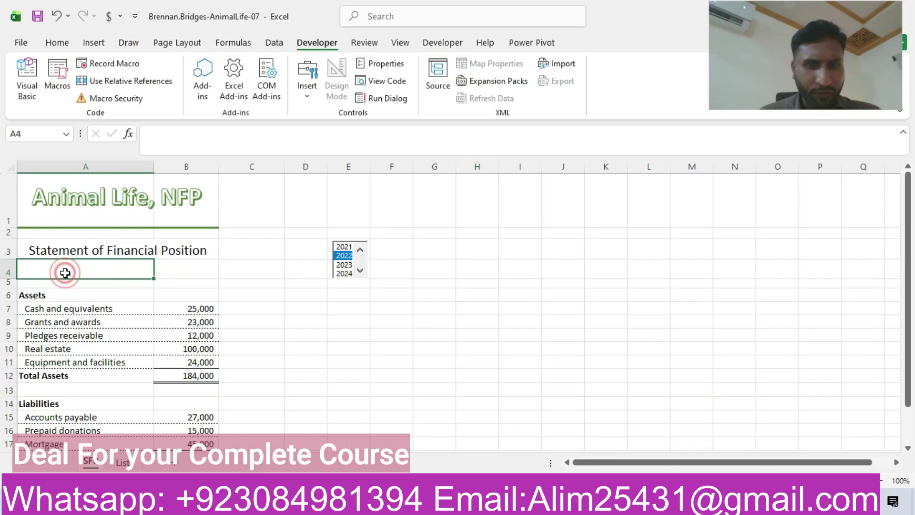
type("=conc")
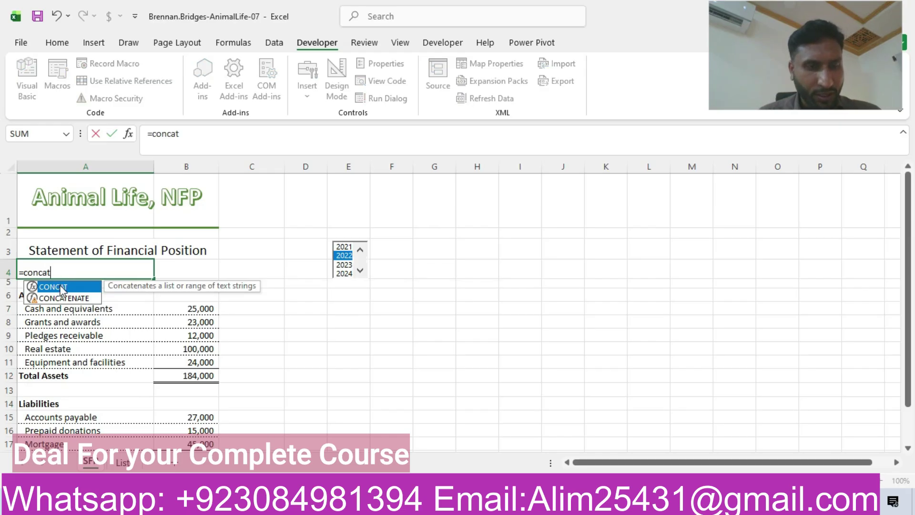
type("at")
double_click(61, 286)
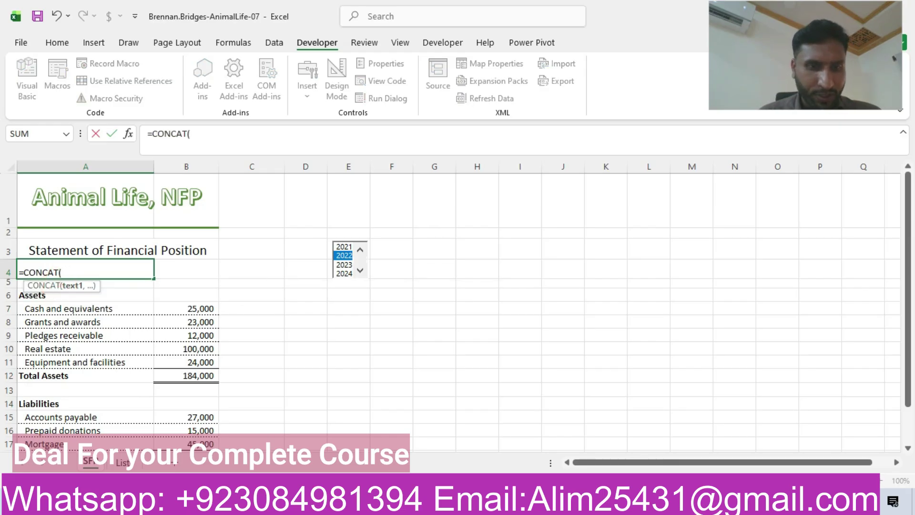
Step: Copy "Year Ended December 31," from the PDF instructions and enter it in quotes as the first CONCAT argument in cell A4
key("alt+Tab")
left_click_drag(530, 213, 657, 210)
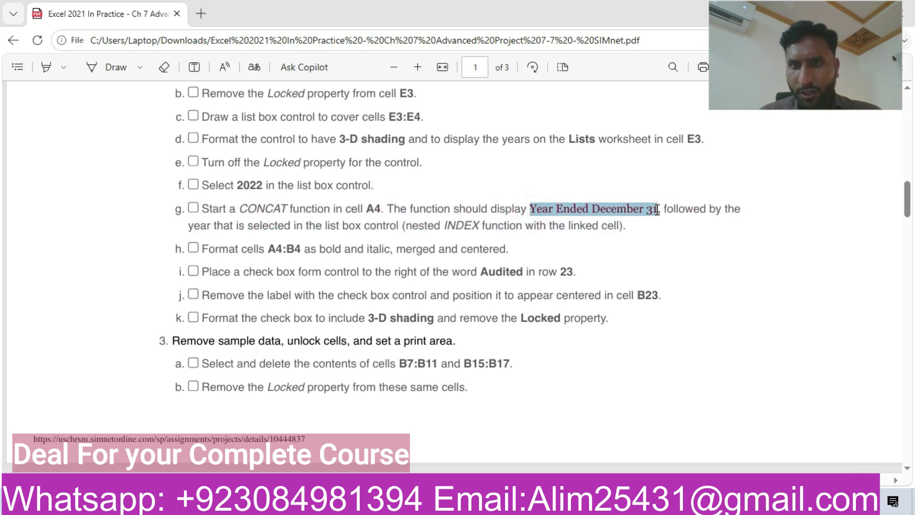
key("ctrl+c")
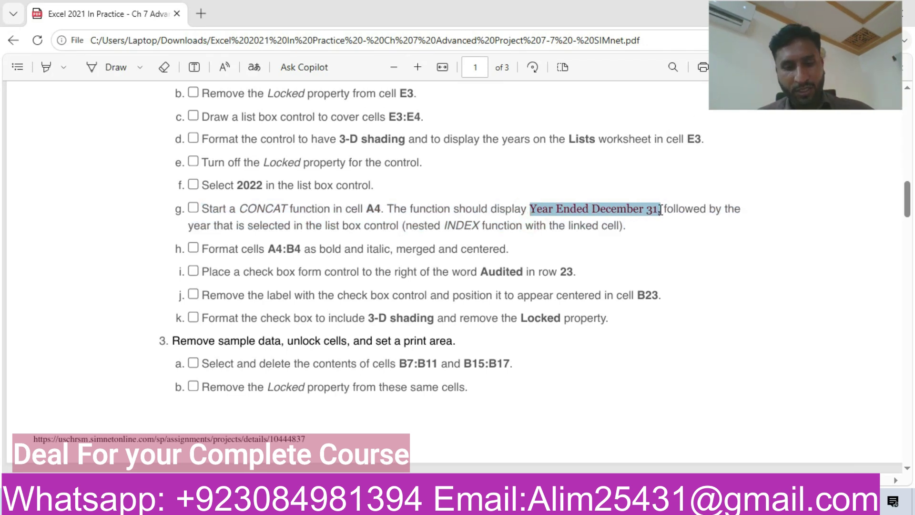
key("alt+Tab")
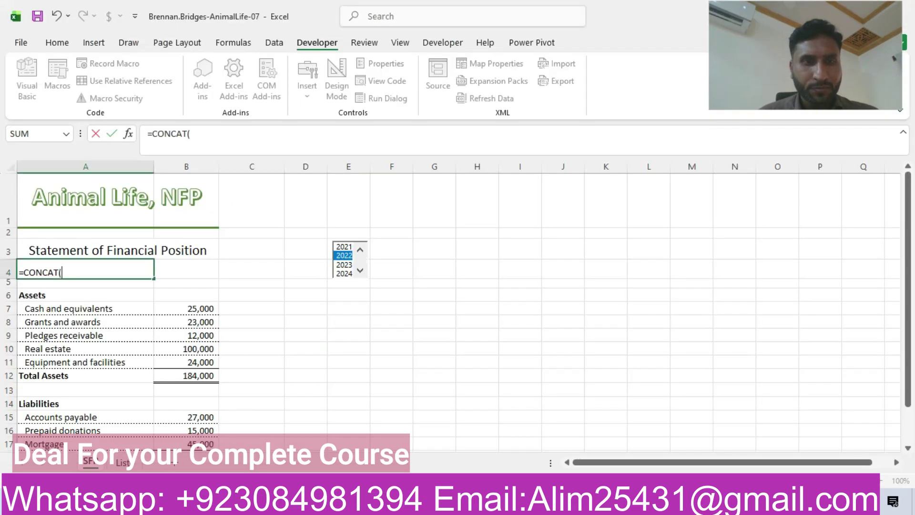
left_click(224, 130)
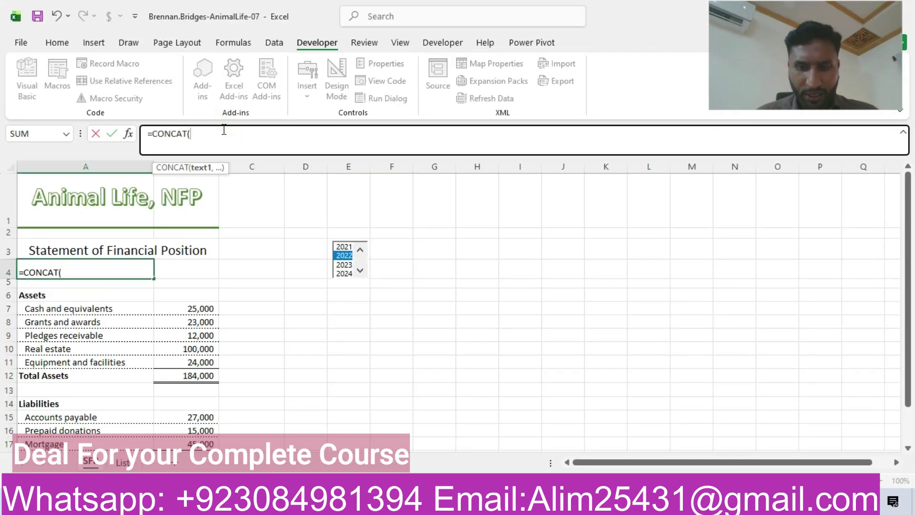
type("\"")
key("ctrl+v")
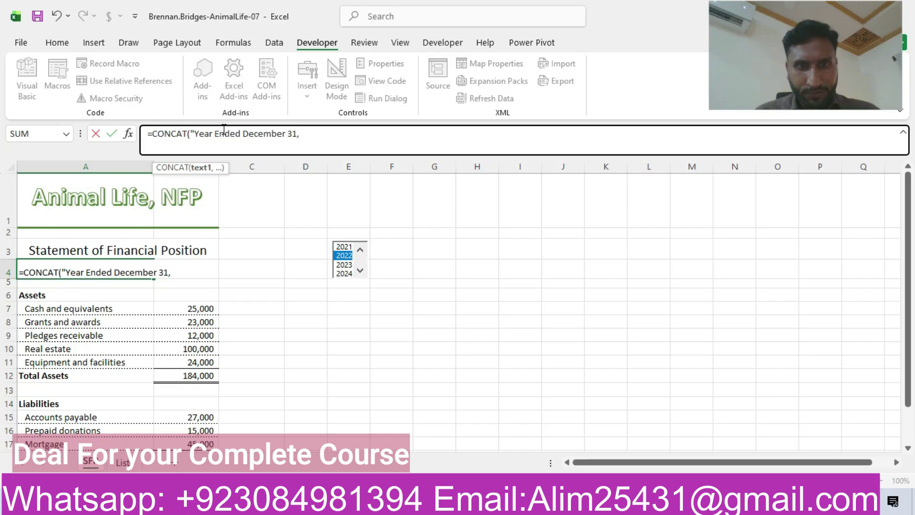
type("\",")
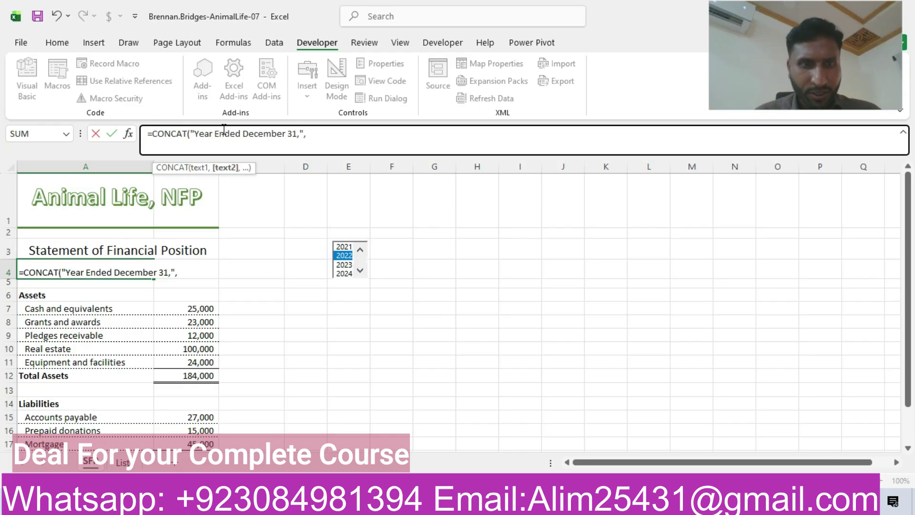
Step: Try to reference the list box's selected year directly as the next argument of the CONCAT formula in cell A4
left_click(341, 256)
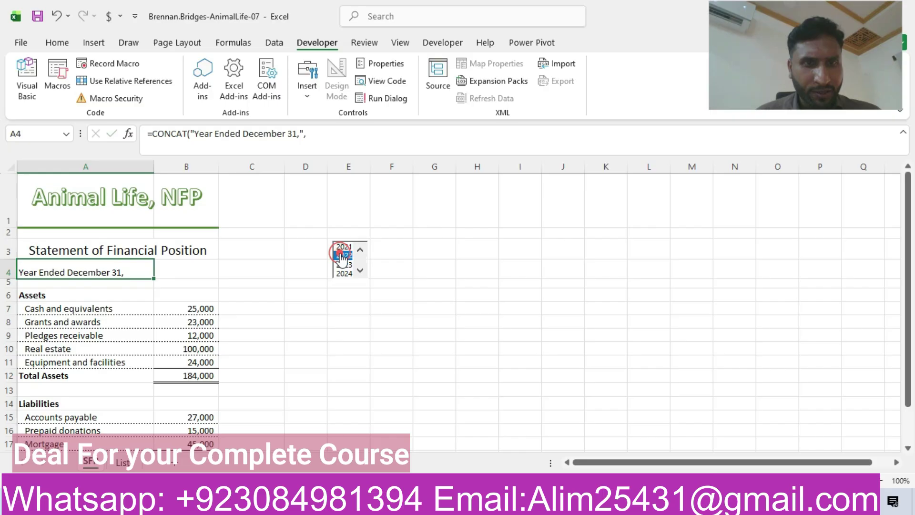
left_click(324, 137)
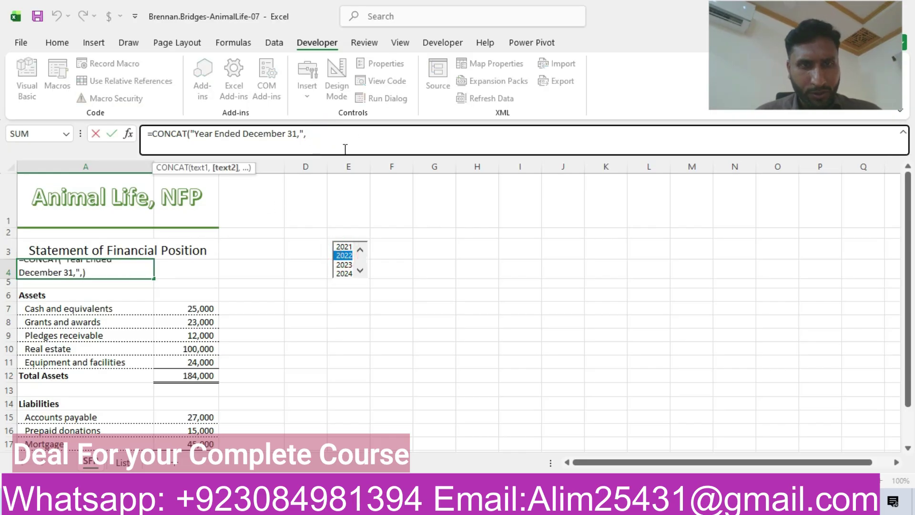
key("BackSpace")
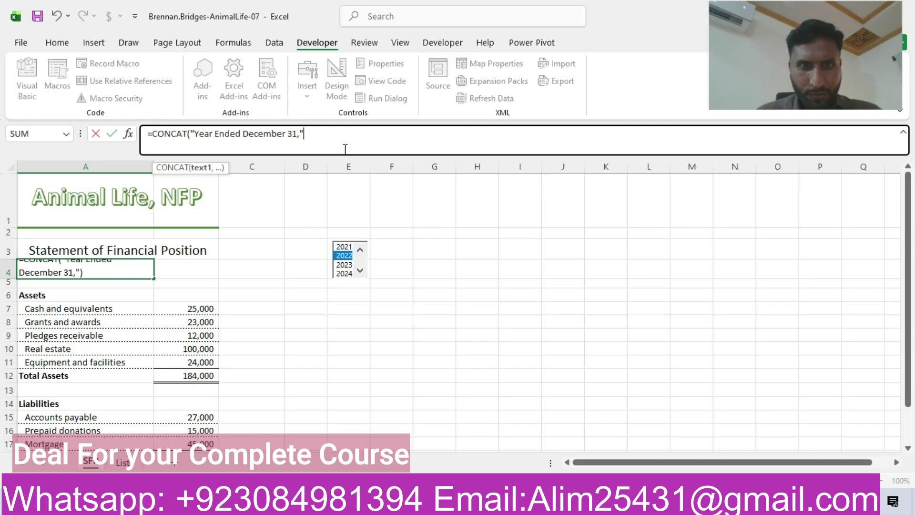
left_click(345, 246)
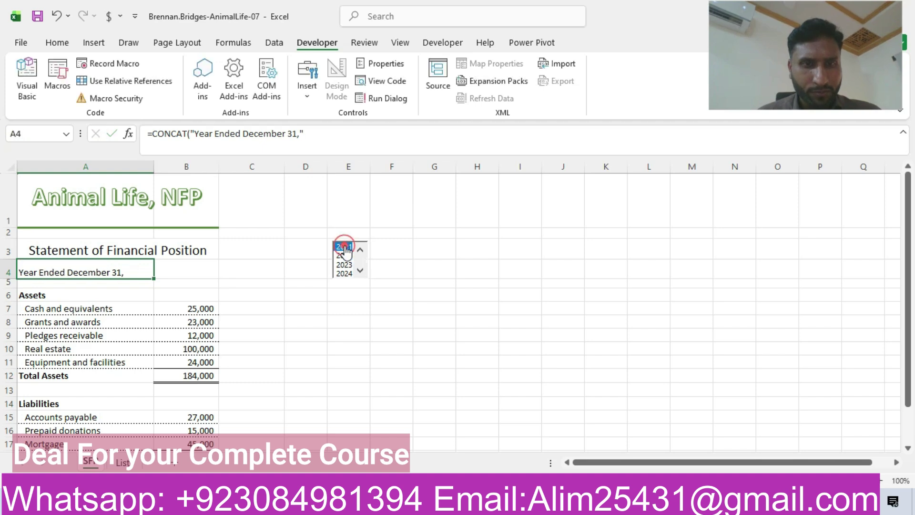
left_click(319, 134)
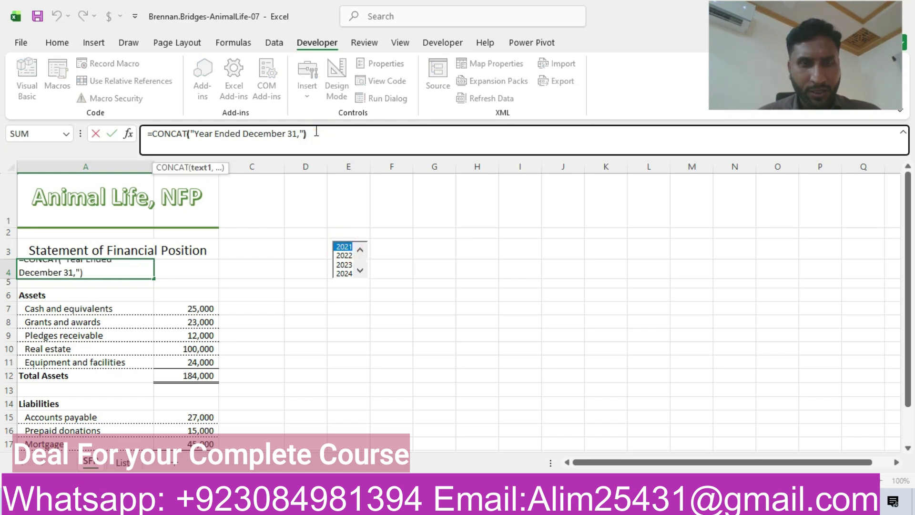
key("Escape")
left_click(108, 263)
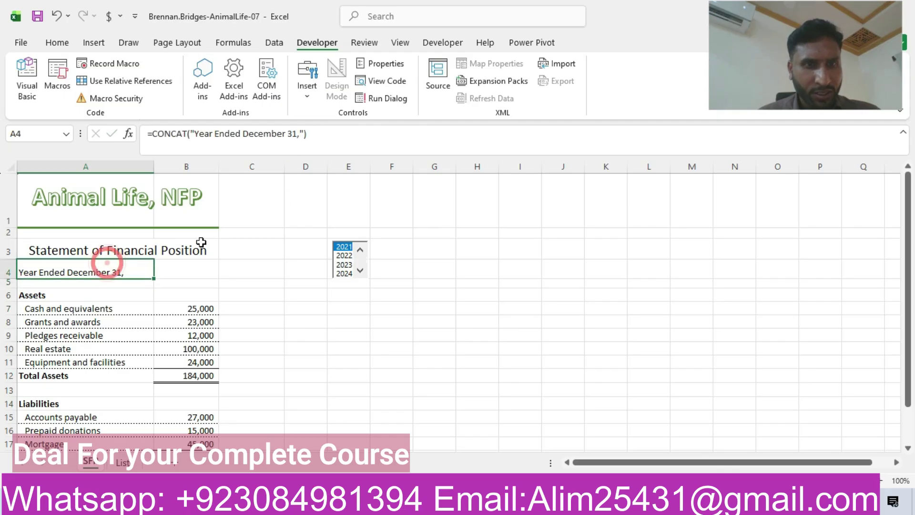
left_click(305, 134)
left_click(305, 135)
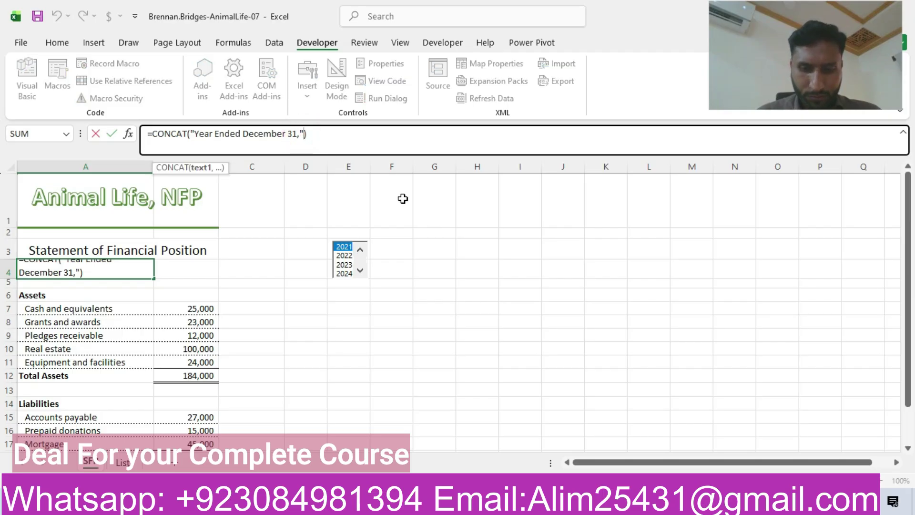
key("alt+Tab")
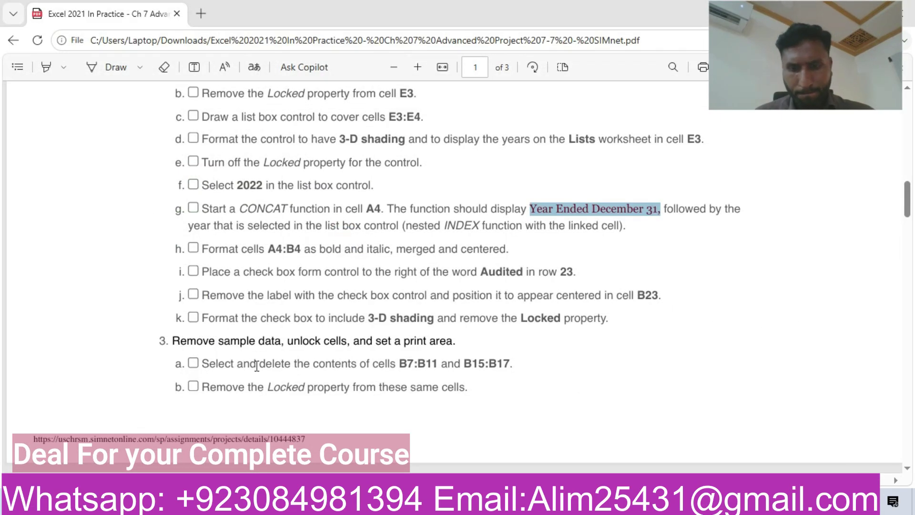
key("alt+Tab")
Step: Start the CONCAT formula again in the empty cell A4
left_click(56, 264)
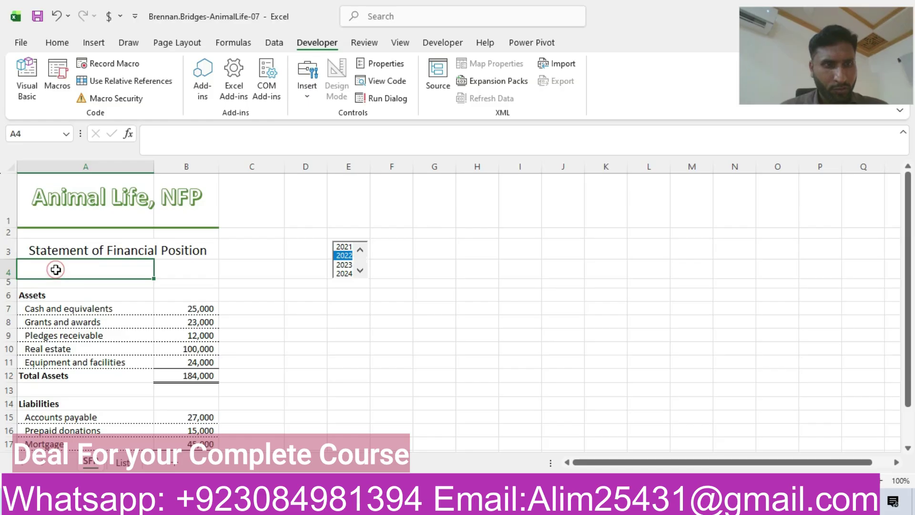
left_click(205, 134)
type("=")
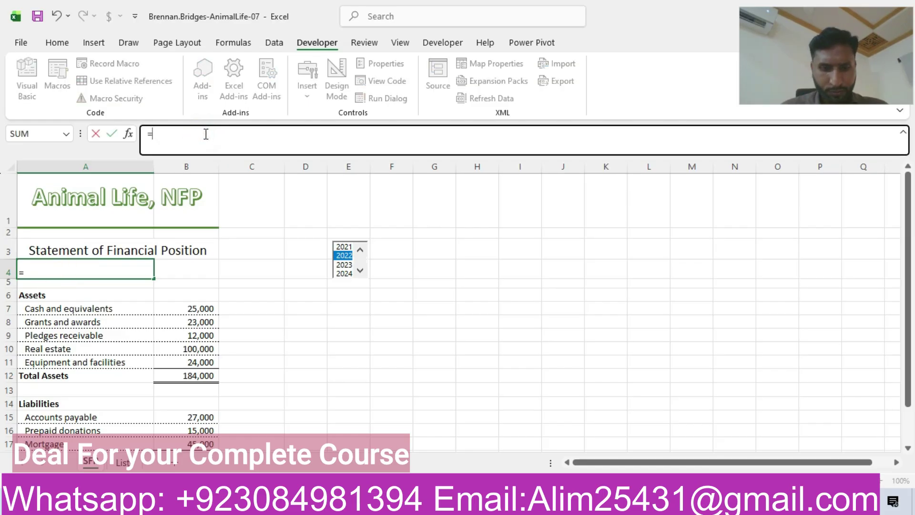
type("con")
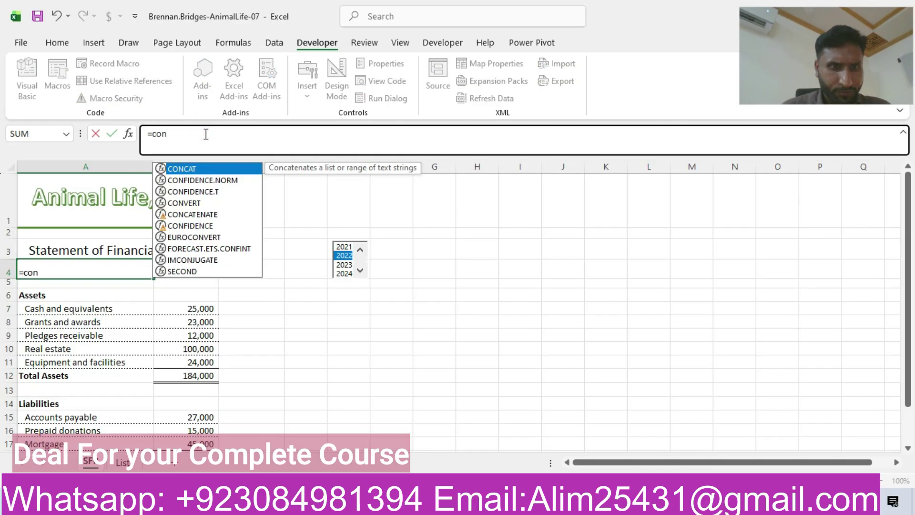
double_click(202, 170)
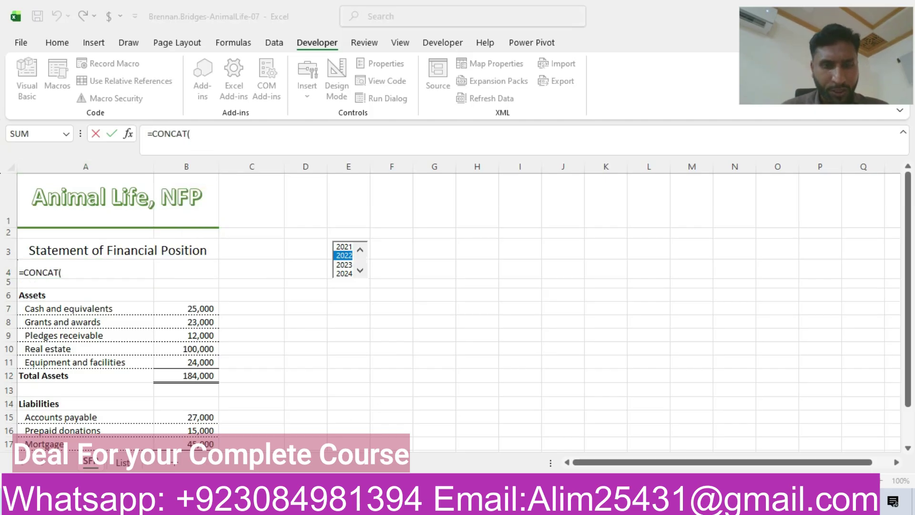
Step: Enter "Year Ended December 31," from the PDF instructions as the quoted first CONCAT argument, followed by a comma for the second argument
key("alt+Tab")
left_click(391, 384)
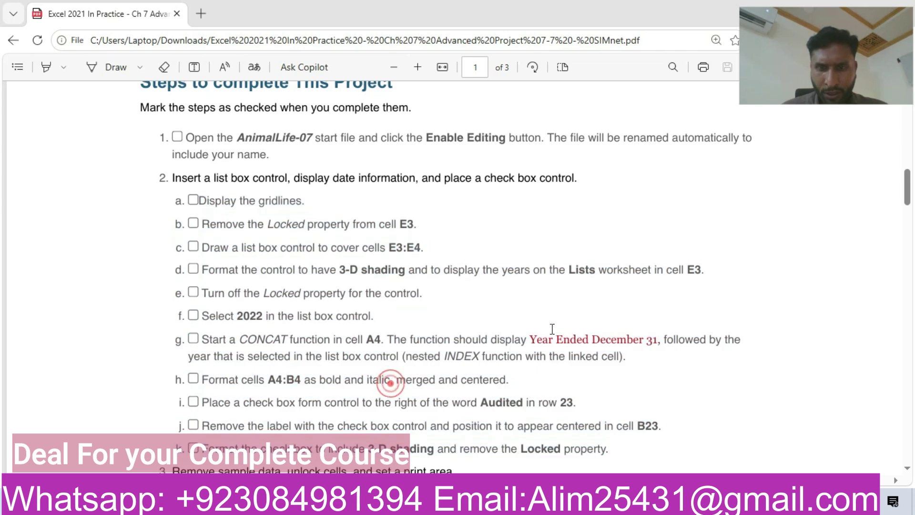
left_click_drag(532, 339, 655, 329)
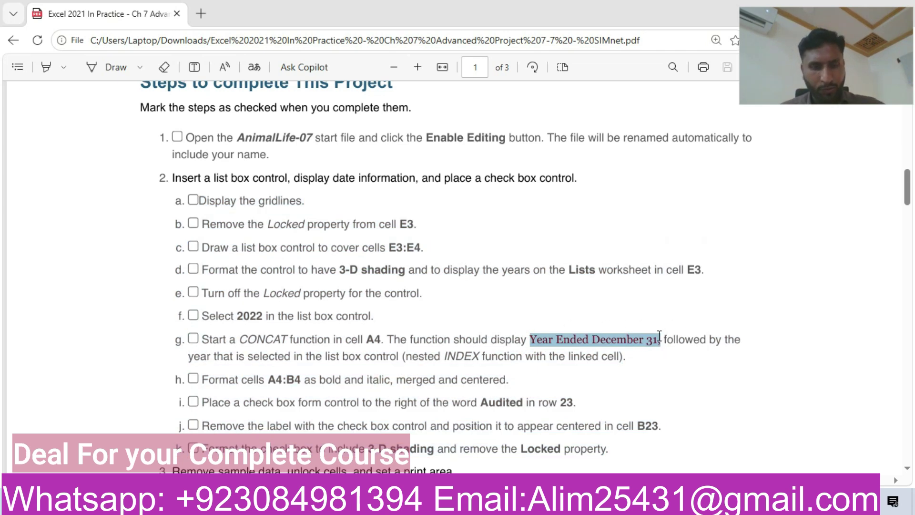
key("alt+Tab")
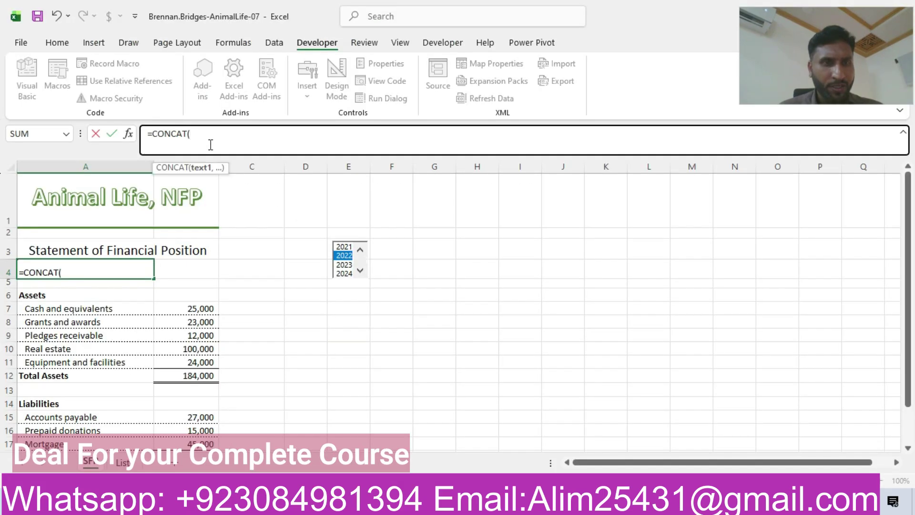
type("\"")
type("Year Ended December 31,")
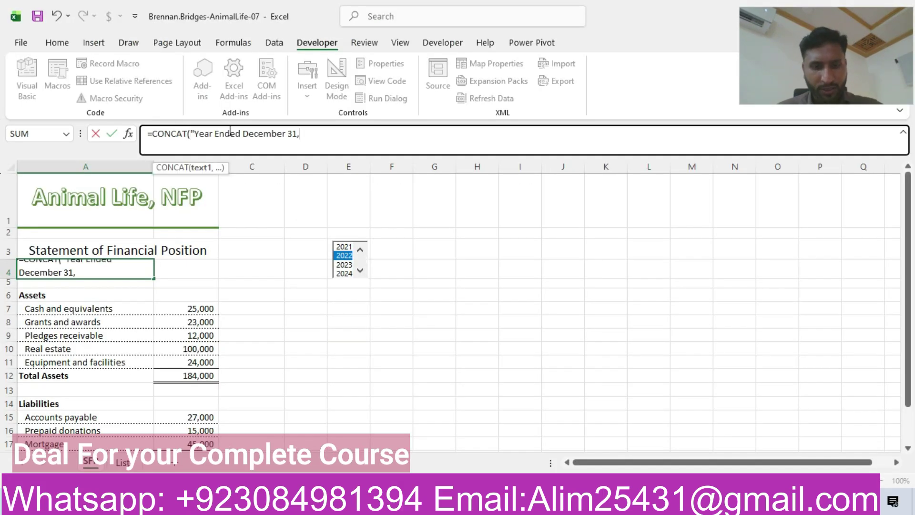
type("\"")
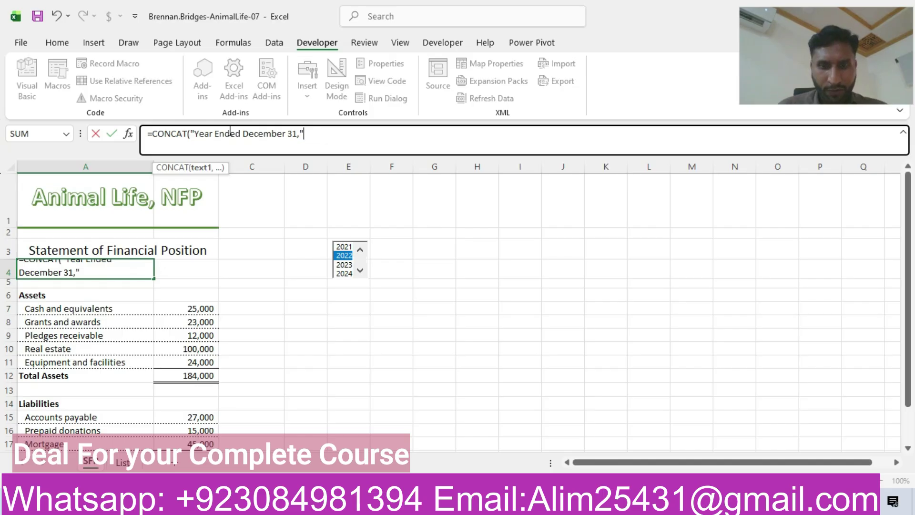
type(",")
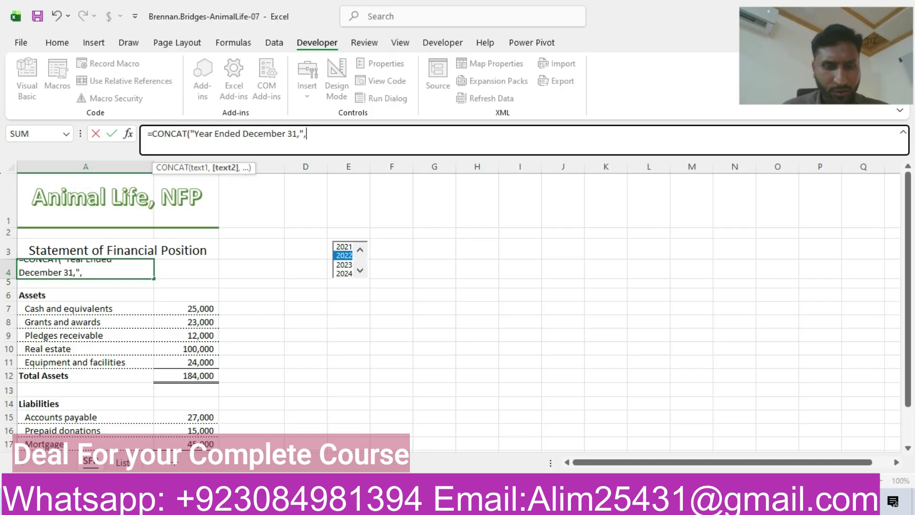
Step: Nest an INDEX function as the second CONCAT argument, using the years in A11:A14 on the Lists sheet as its array
key("alt+Tab")
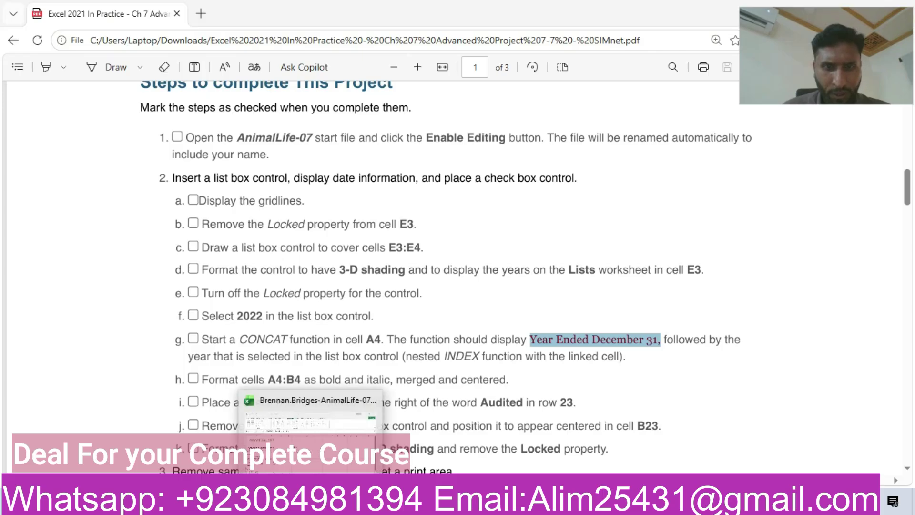
left_click(311, 501)
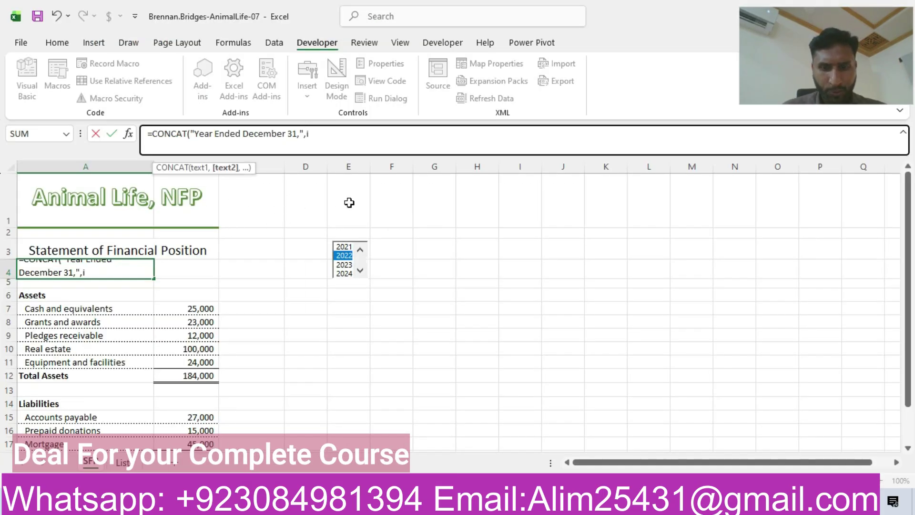
type("ndex")
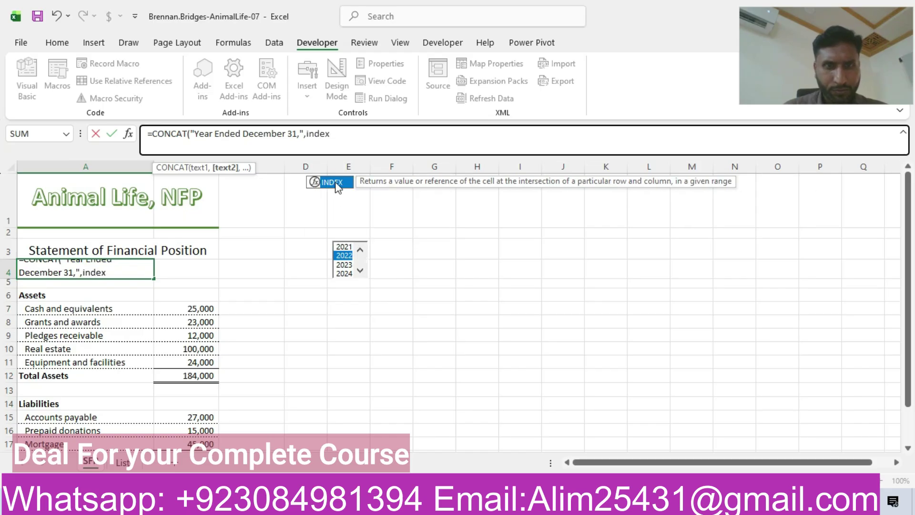
double_click(333, 182)
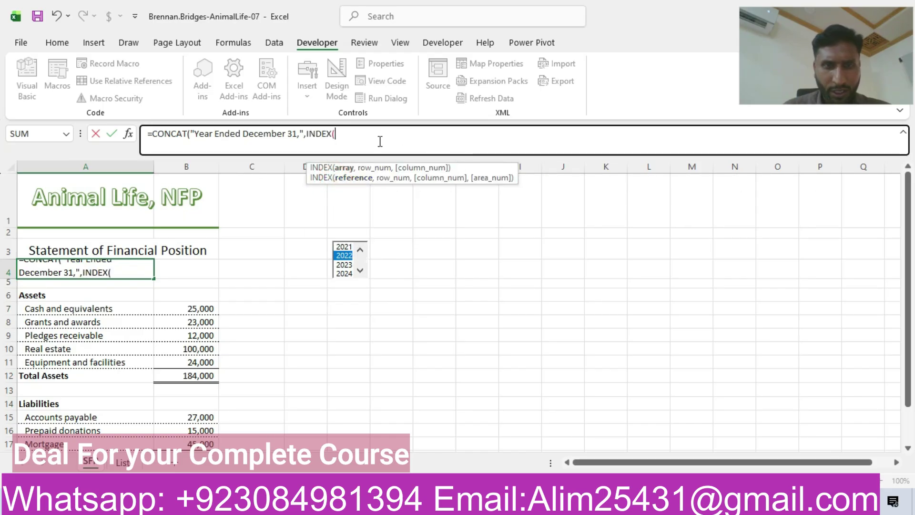
left_click(122, 462)
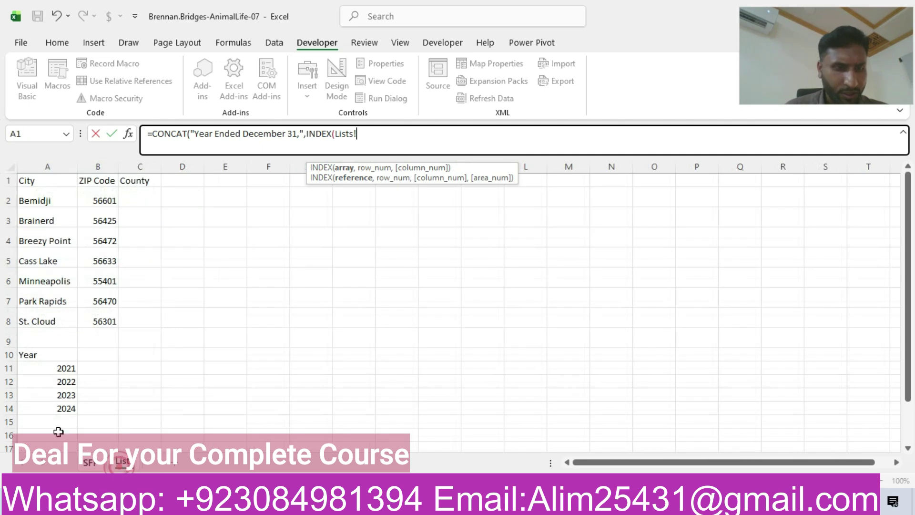
left_click_drag(36, 370, 37, 408)
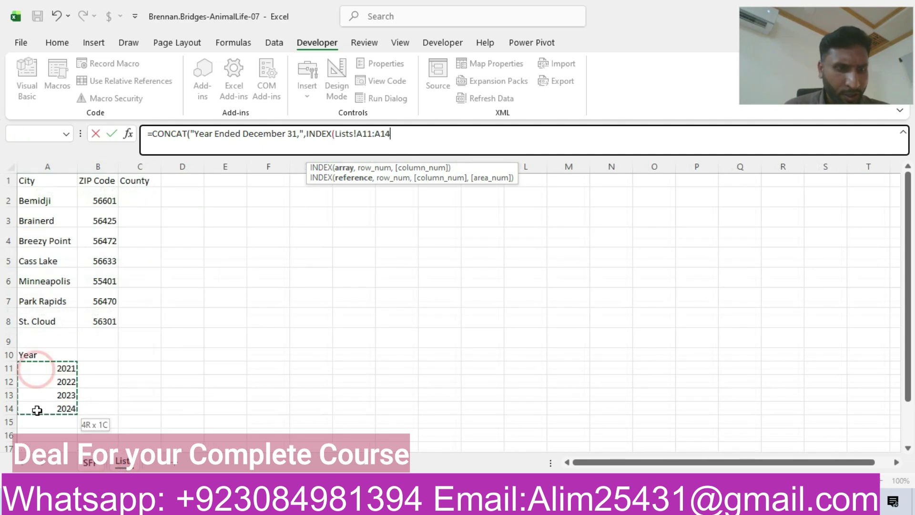
type(",")
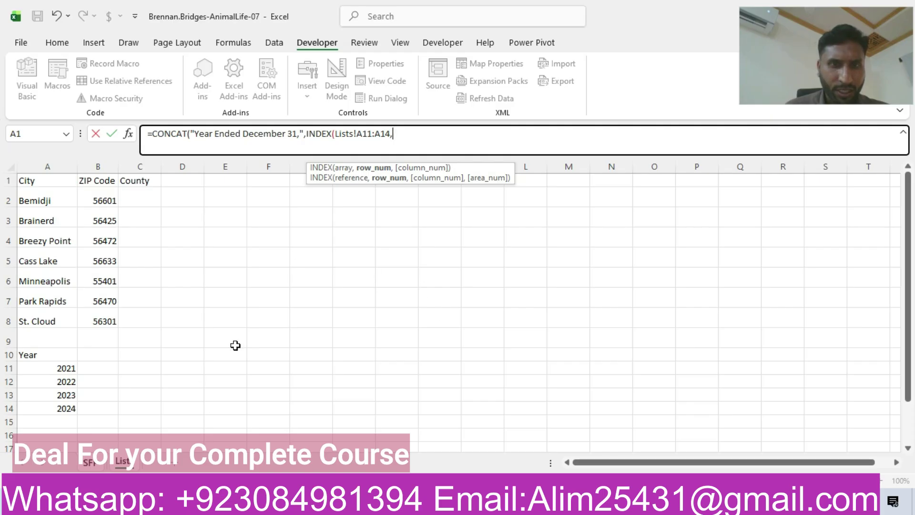
Step: Use cell E3 on the SFP sheet as the INDEX row number and complete the CONCAT formula in A4
left_click(90, 462)
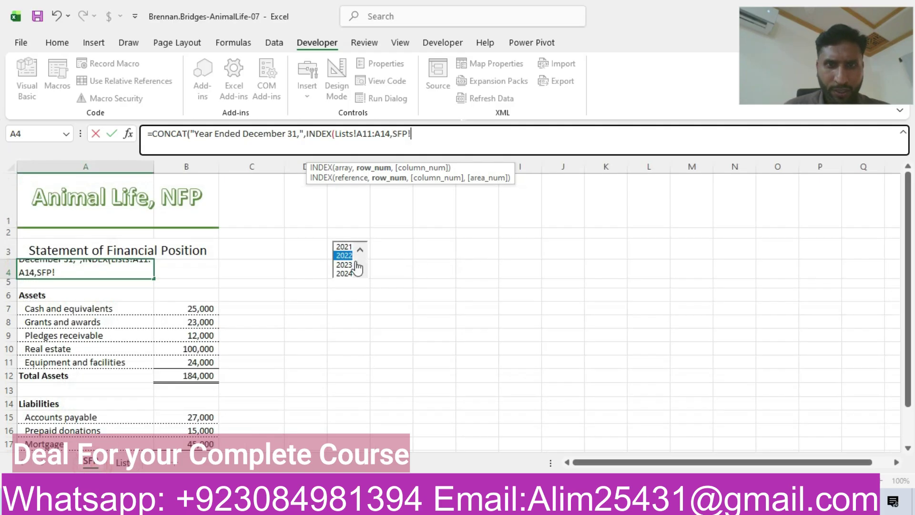
left_click(333, 244)
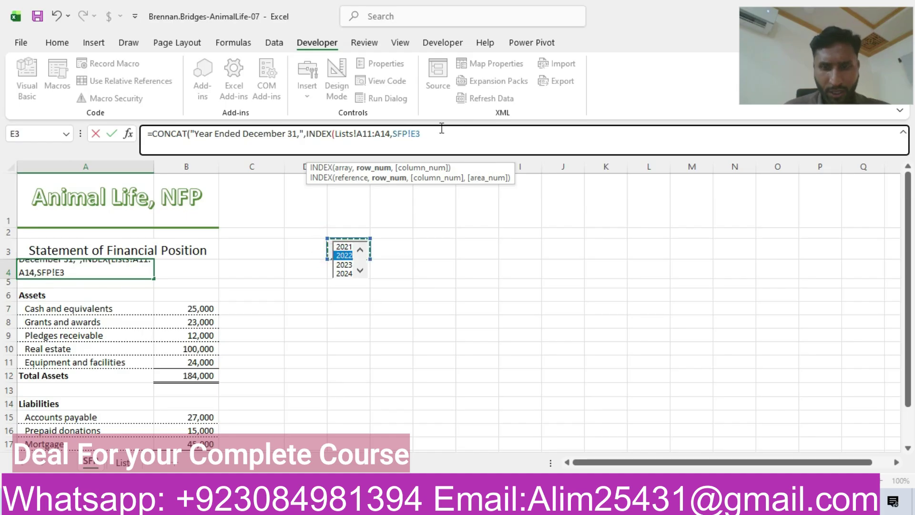
type(")")
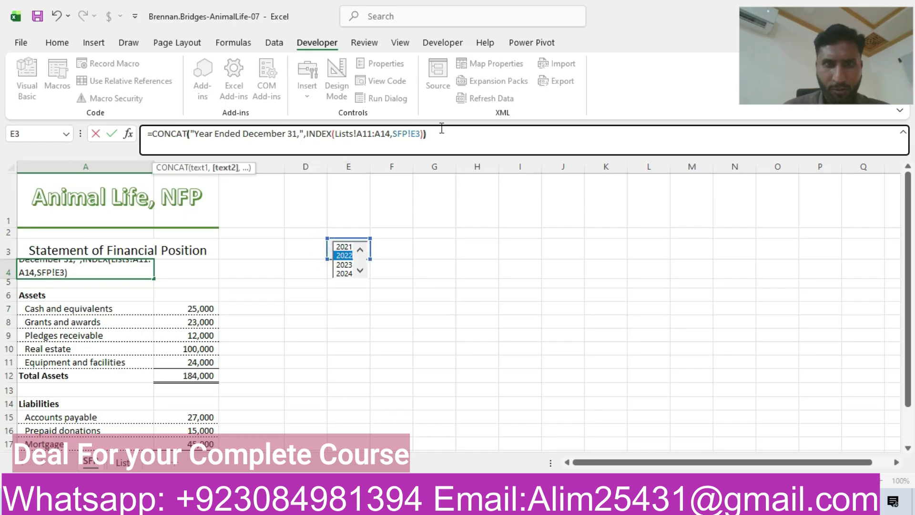
key("Return")
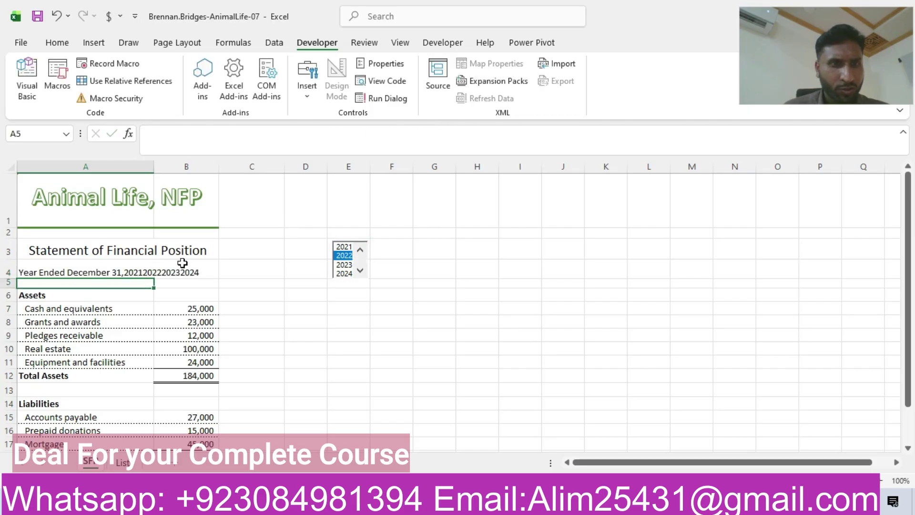
left_click(76, 272)
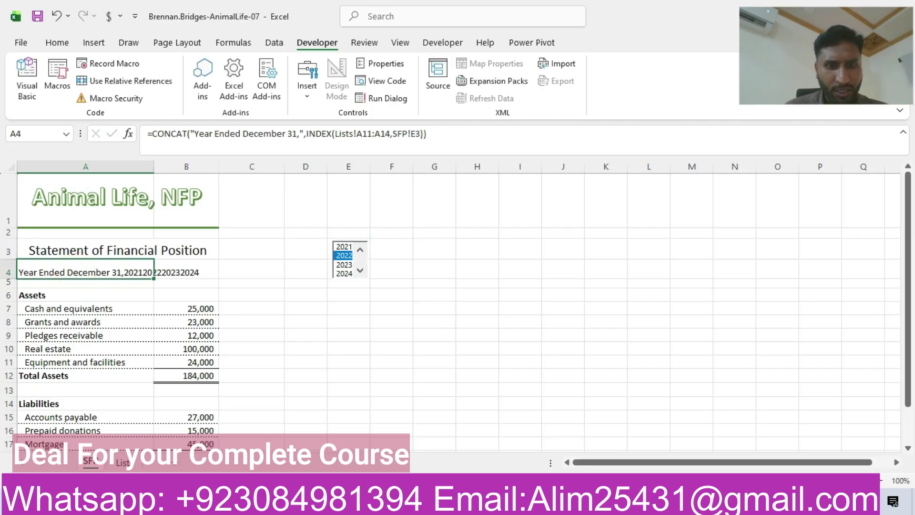
Step: Check the PDF's list box instructions, then move the Lists!$A$11:$A$14 reference from the list box's input range to its cell link
key("alt+Tab")
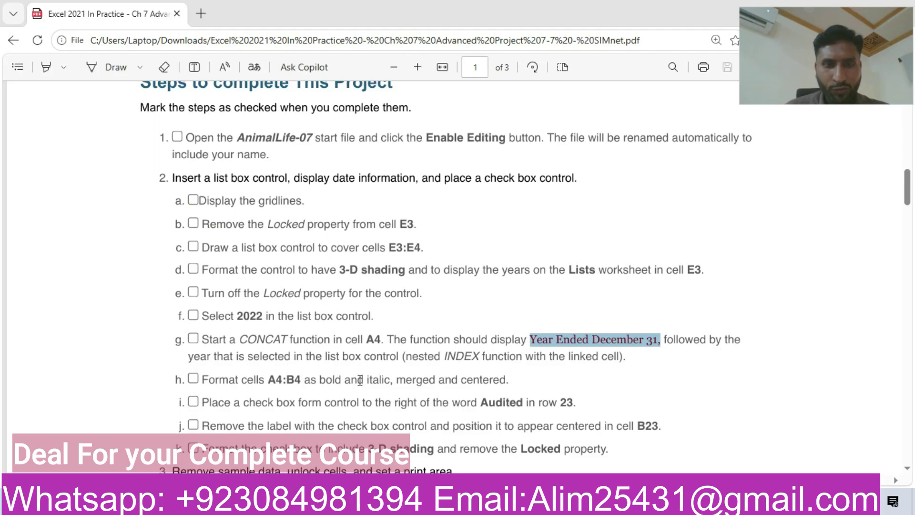
key("alt+Tab")
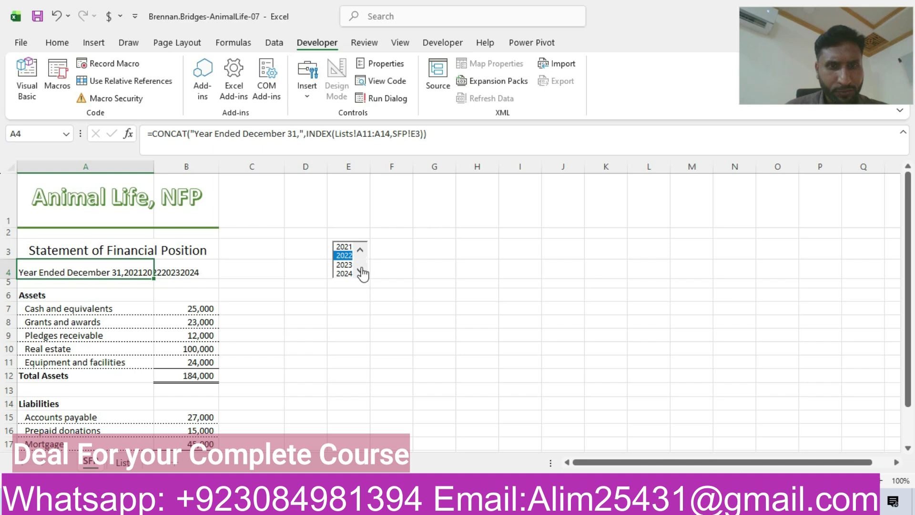
left_click(347, 272, "ctrl")
right_click(348, 273)
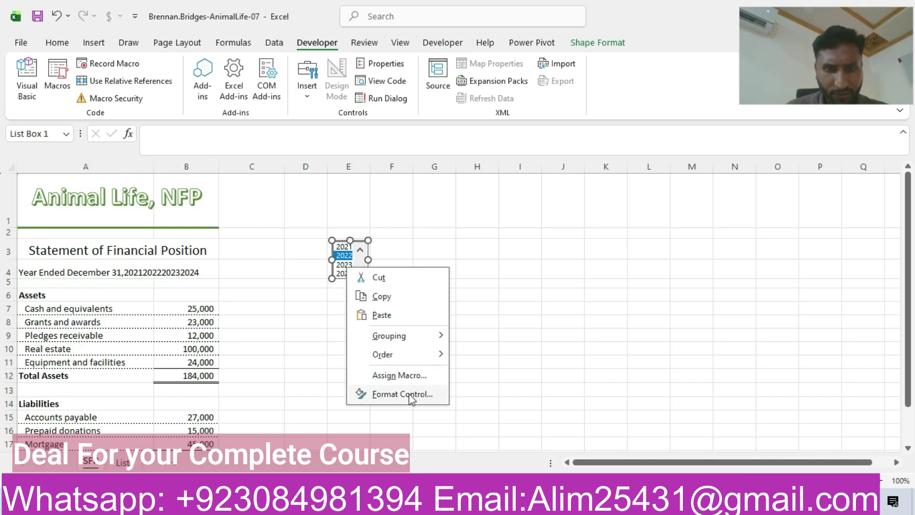
left_click(407, 397)
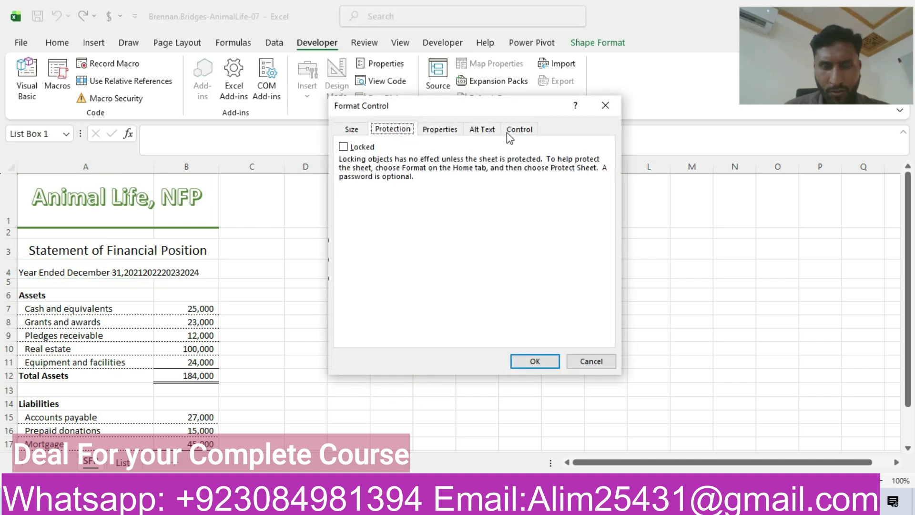
left_click(510, 136)
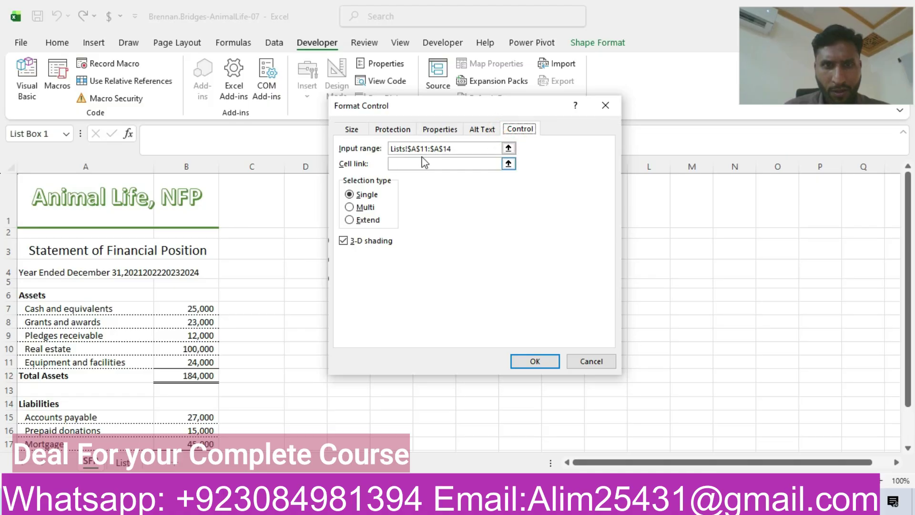
left_click_drag(458, 148, 384, 148)
key("ctrl+c")
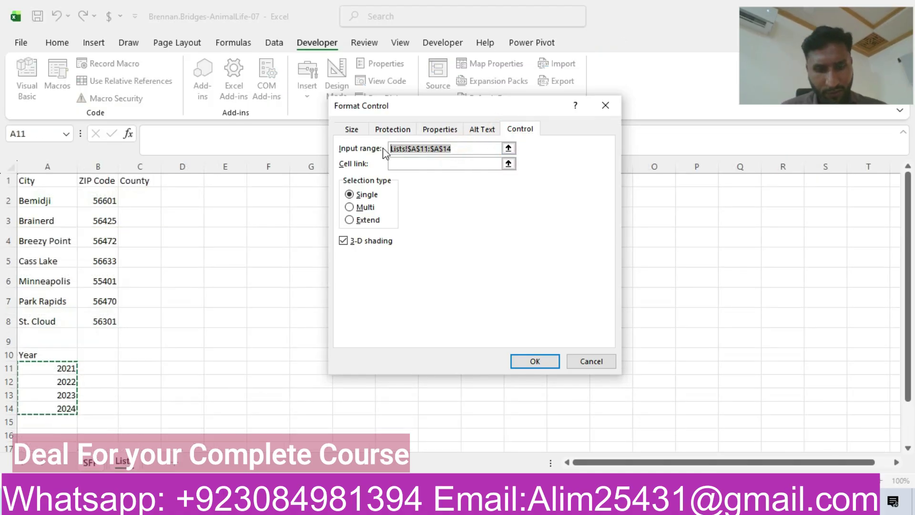
key("BackSpace")
left_click(413, 163)
key("ctrl+v")
left_click(534, 361)
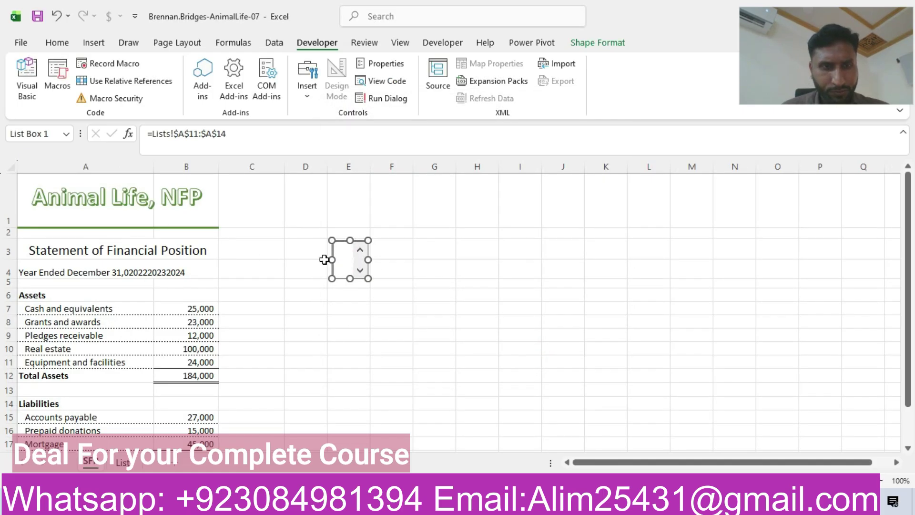
Step: Replace the SFP!E3 row number in A4's nested INDEX function with a plain reference to cell E3
left_click(99, 275)
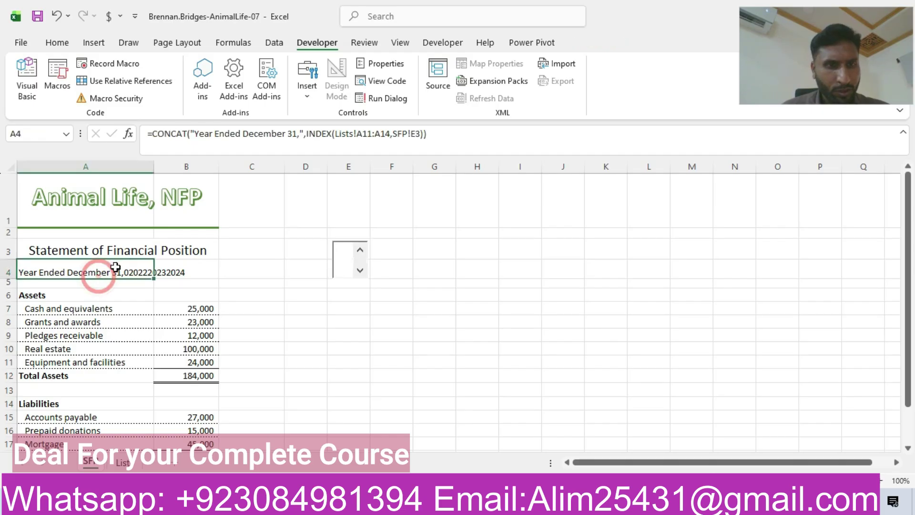
left_click(422, 135)
key("BackSpace")
key("BackSpace")
key("BackSpace")
key("BackSpace")
key("BackSpace")
key("BackSpace")
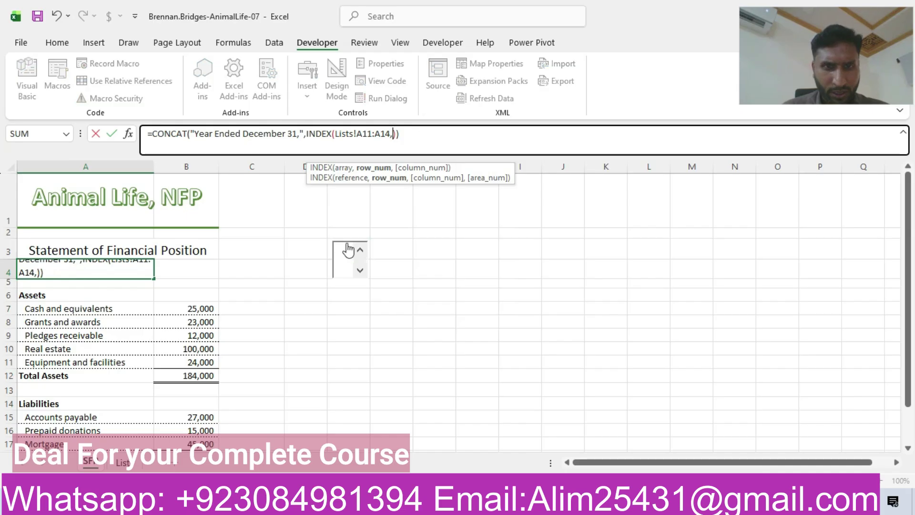
left_click(330, 246)
key("Return")
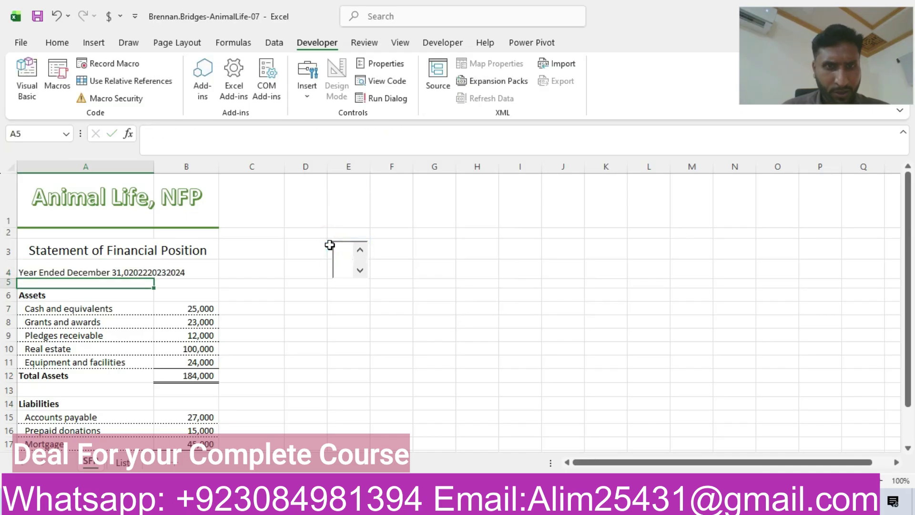
left_click(107, 269)
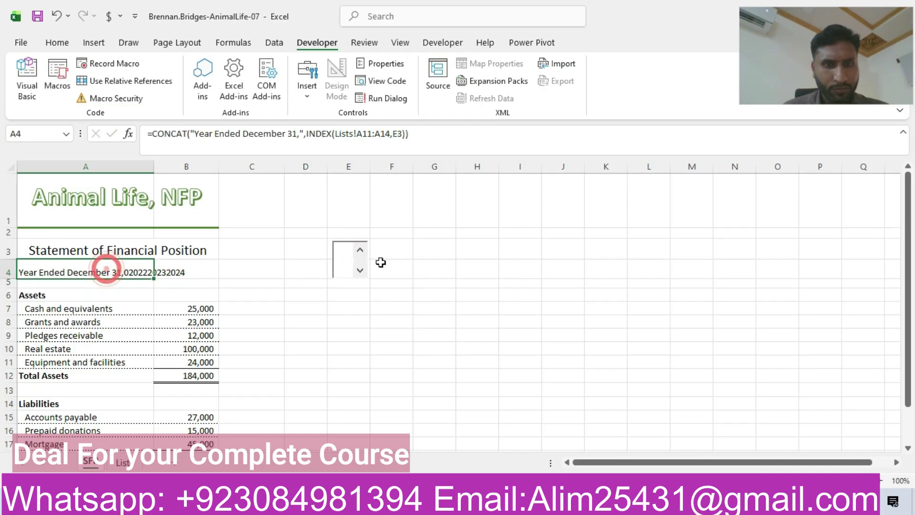
Step: Set the list box's input range to Lists!$A$11:$A$14 in its control settings, keeping the cell link
right_click(339, 255)
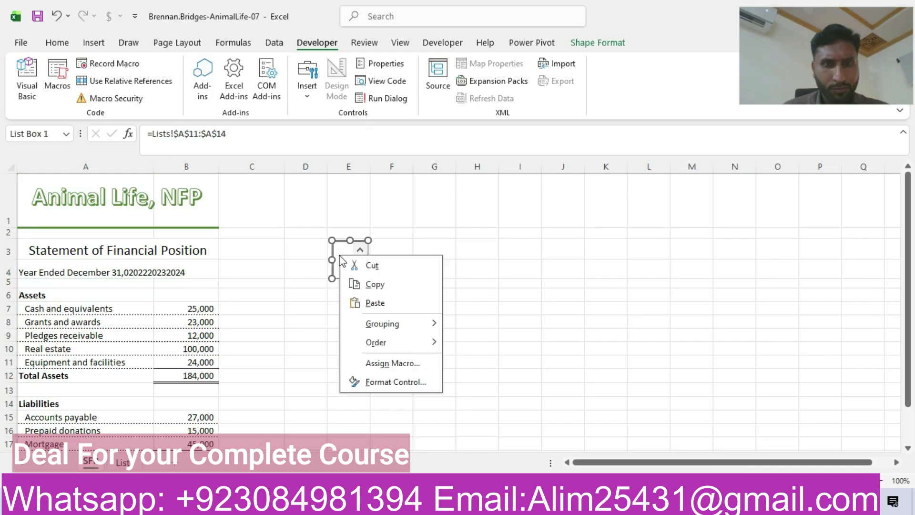
left_click(395, 381)
left_click(466, 162)
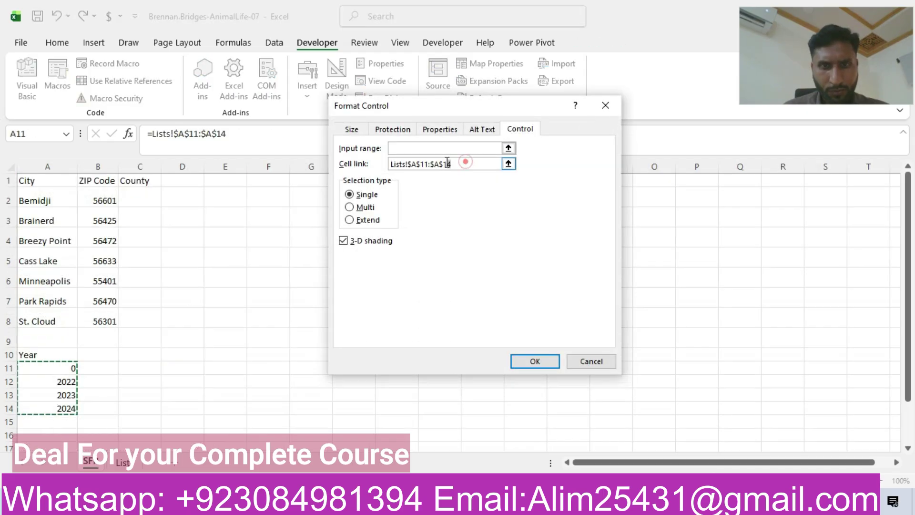
double_click(467, 162)
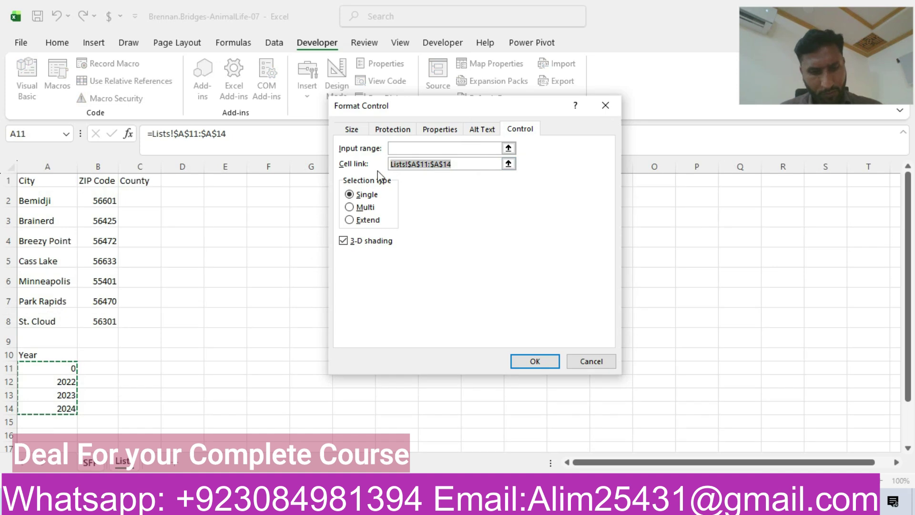
left_click(411, 147)
key("ctrl+v")
left_click(541, 365)
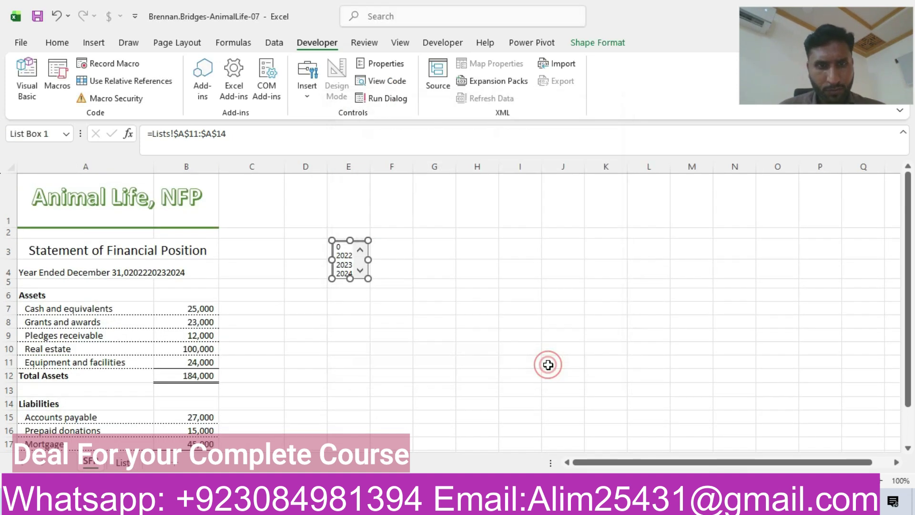
Step: Test the A4 formula by selecting 2022 and then 2023 in the list box
left_click(344, 257)
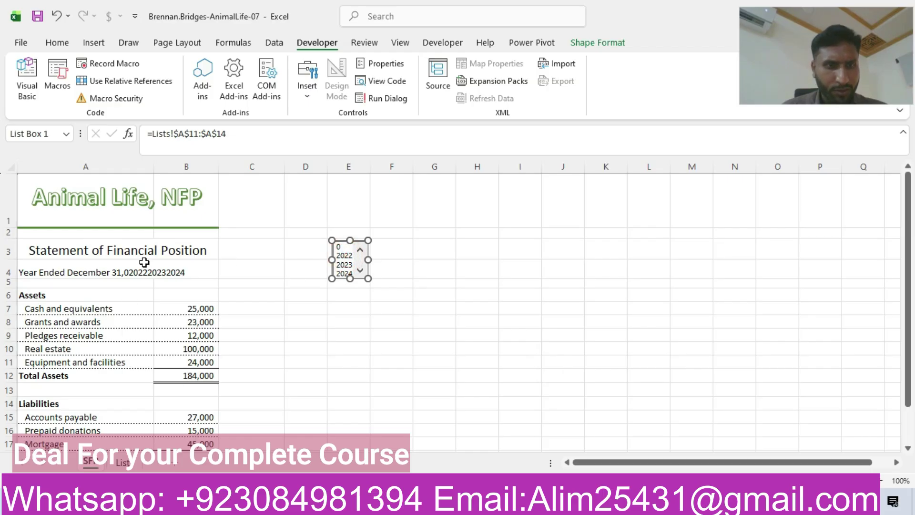
left_click(143, 263)
left_click(343, 256)
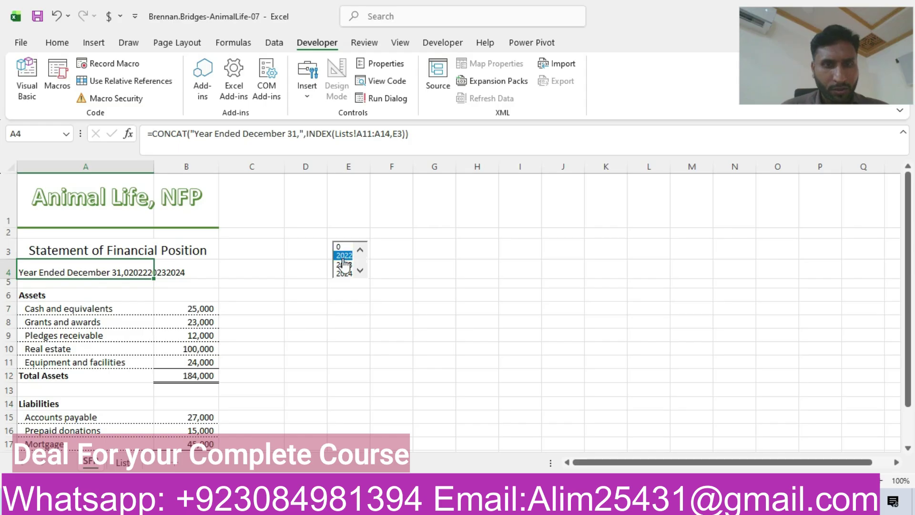
left_click(343, 264)
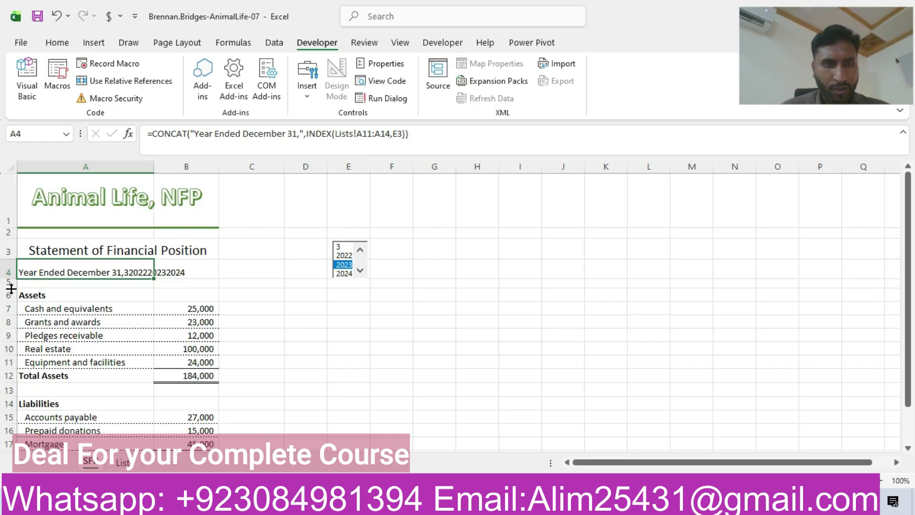
Step: Format cells A4:B4 as bold and italic, as listed in the PDF instructions
key("alt+Tab")
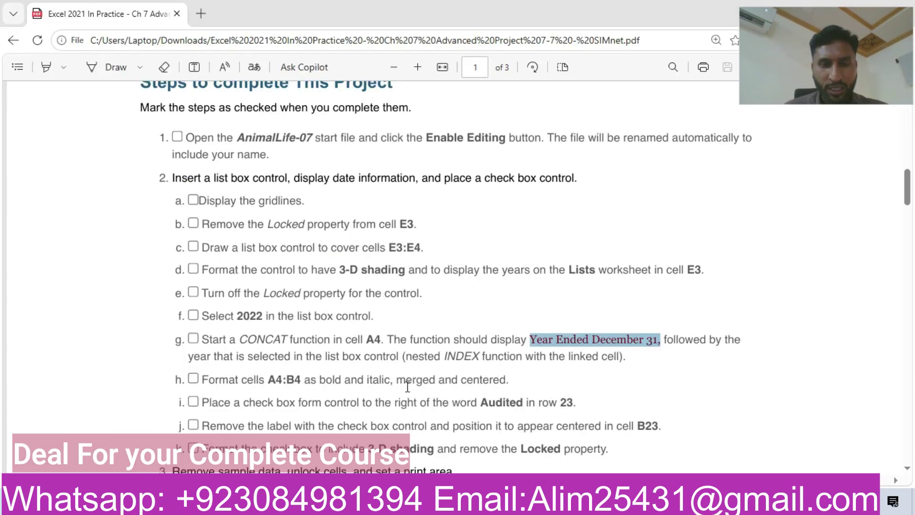
key("alt+Tab")
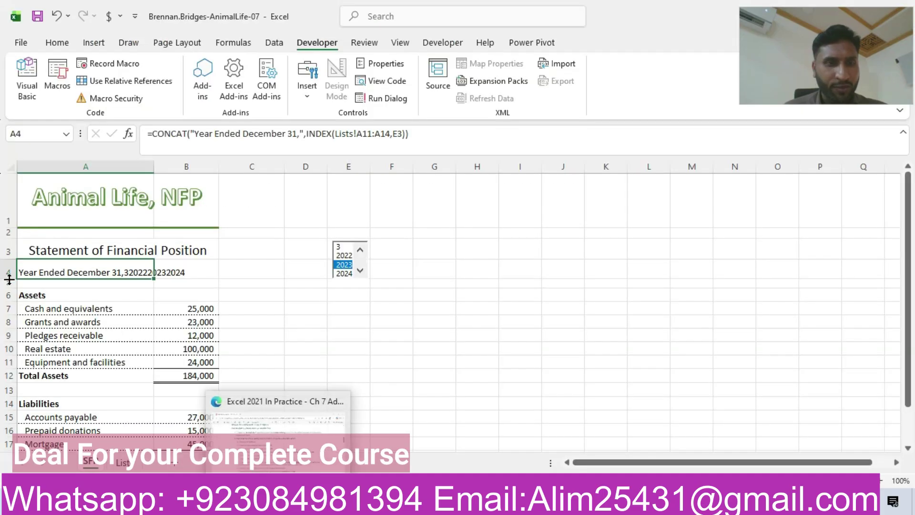
left_click_drag(37, 268, 226, 264)
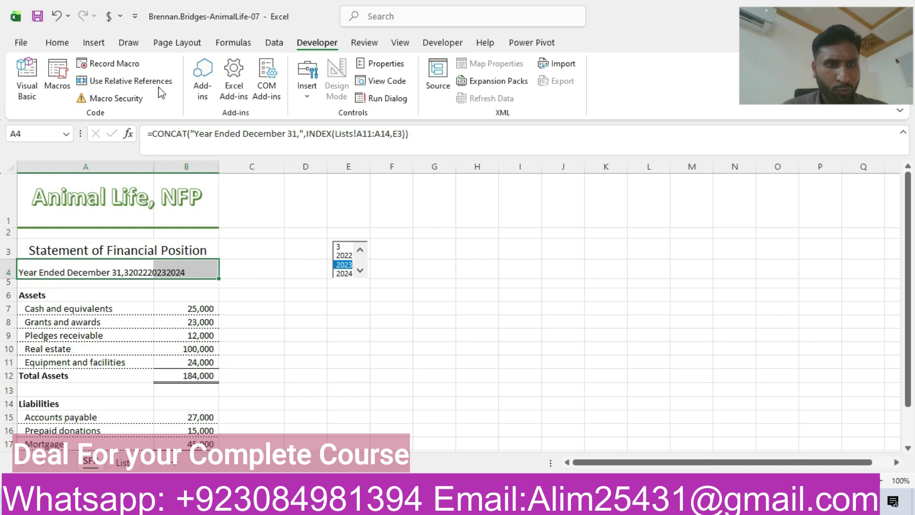
left_click(58, 43)
left_click(95, 90)
left_click(111, 89)
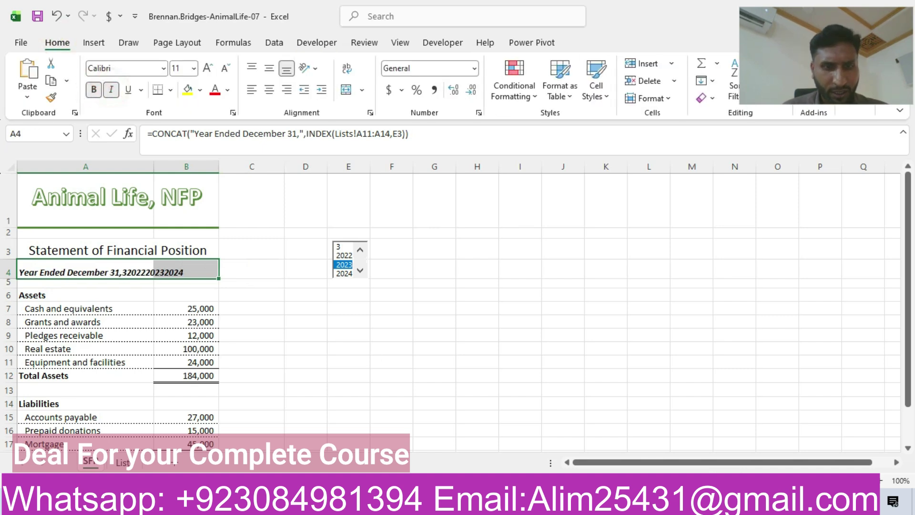
Step: Following the PDF instructions, draw a small check box form control in cell B23 beside the word Audited
key("alt+Tab")
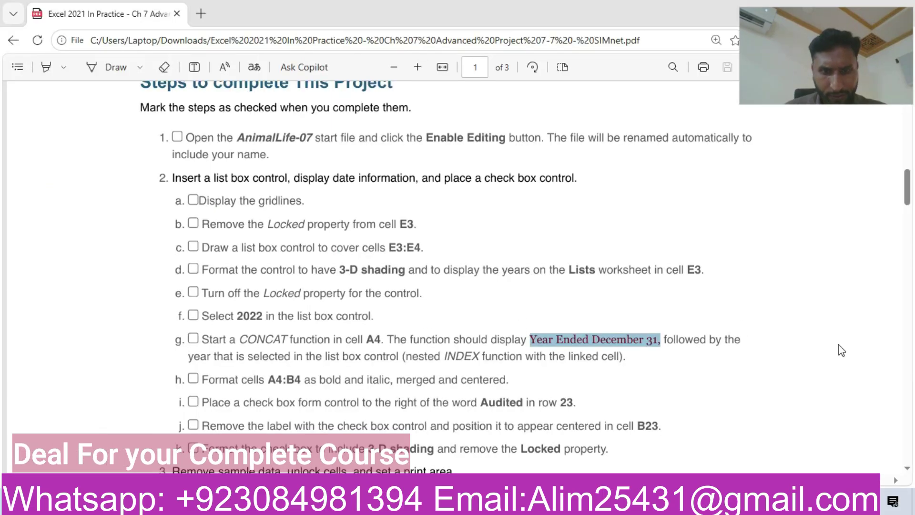
left_click_drag(908, 200, 909, 217)
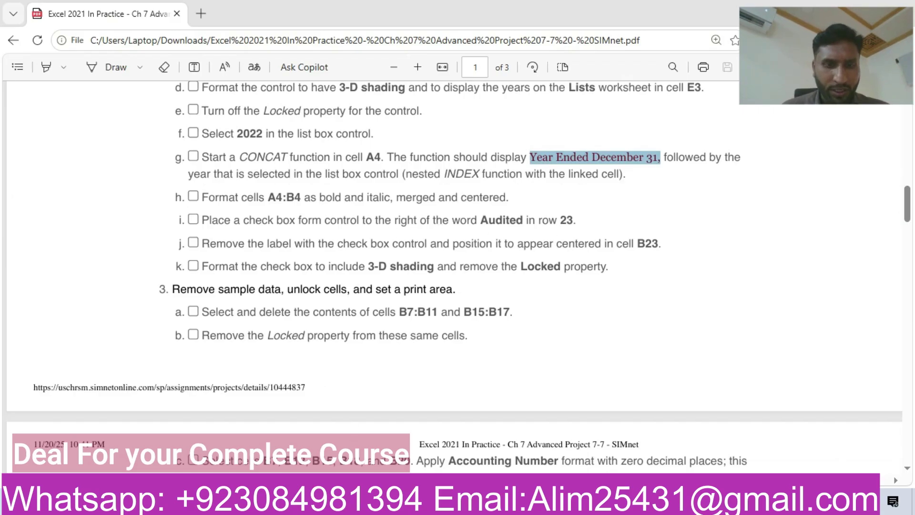
left_click(477, 503)
left_click_drag(909, 242, 914, 383)
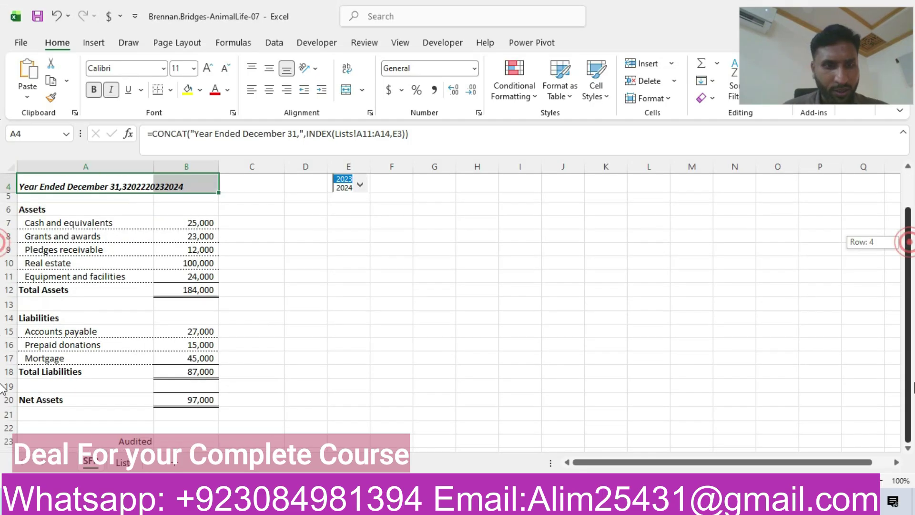
left_click(189, 439)
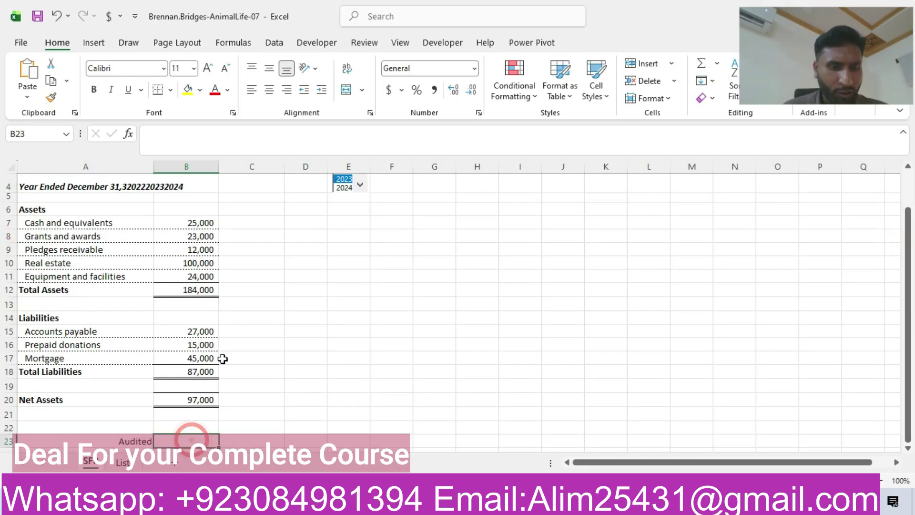
left_click(317, 44)
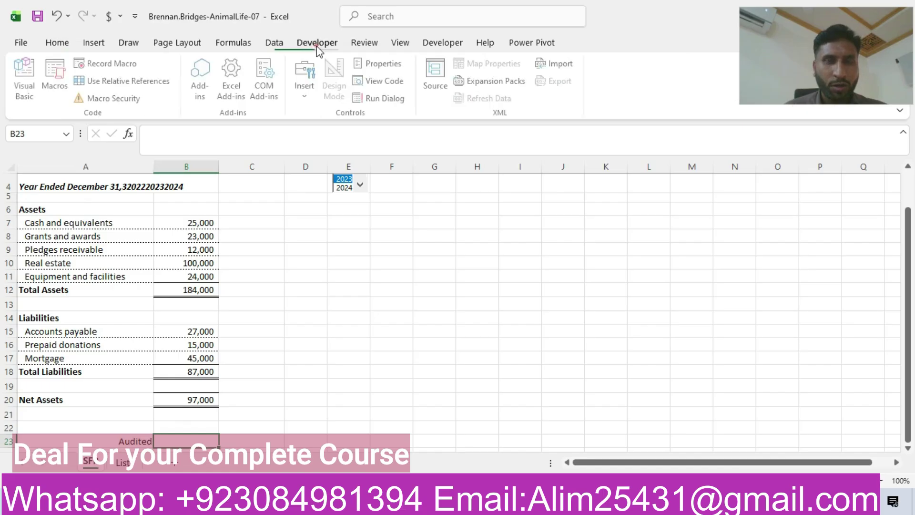
left_click(304, 80)
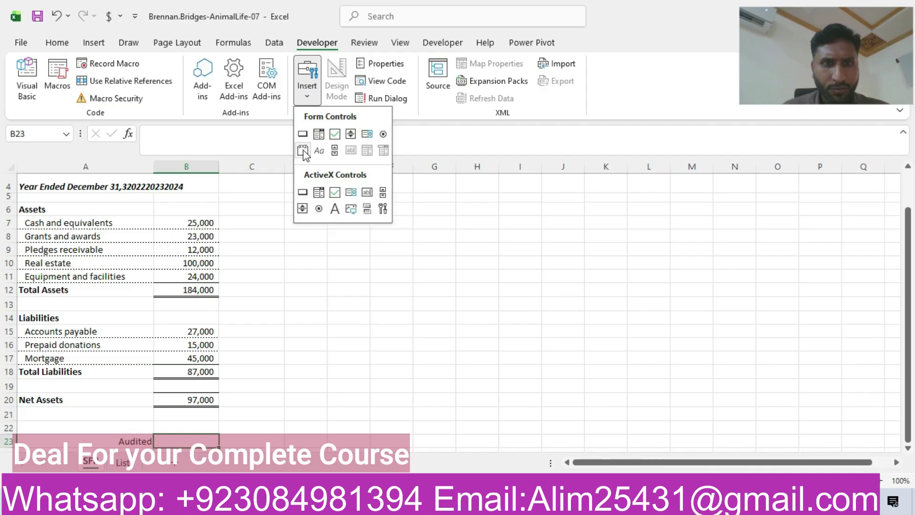
left_click(335, 135)
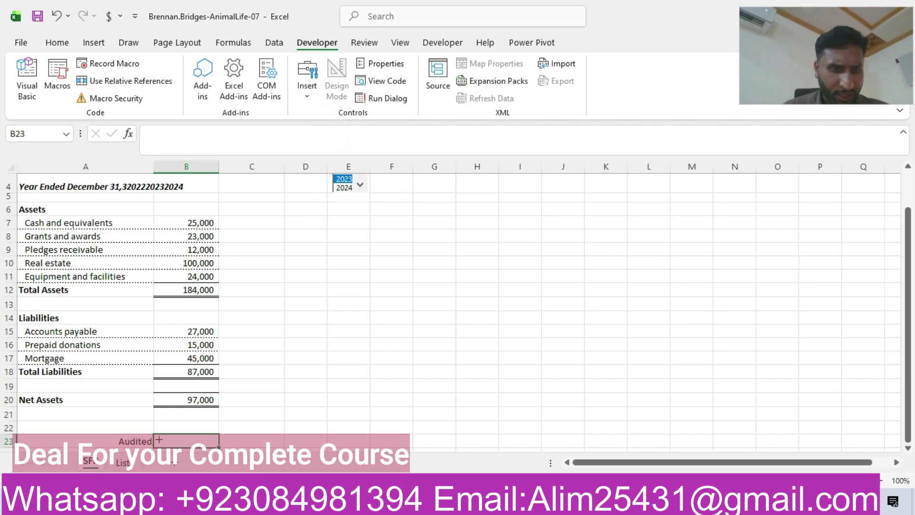
left_click_drag(158, 436, 181, 448)
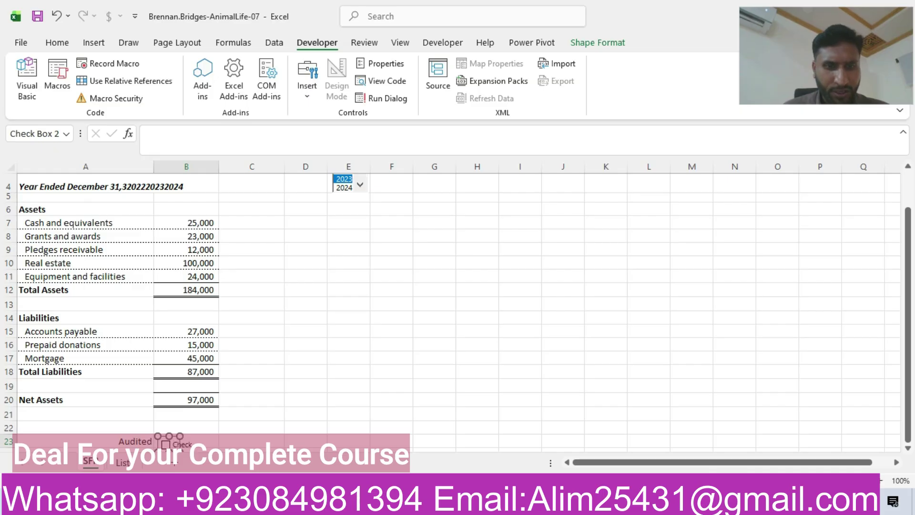
Step: Following the PDF instructions, delete the label text of the check box control in cell B23
key("alt+Tab")
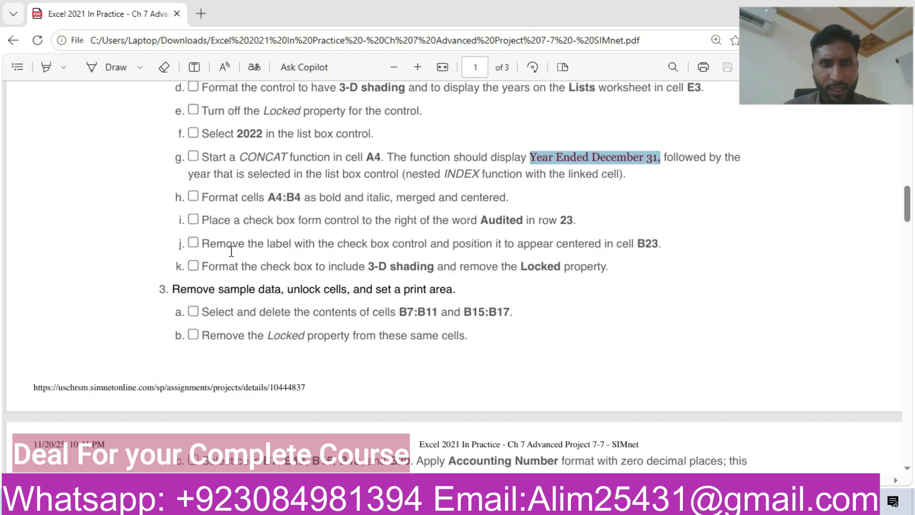
left_click_drag(218, 247, 634, 247)
key("alt+Tab")
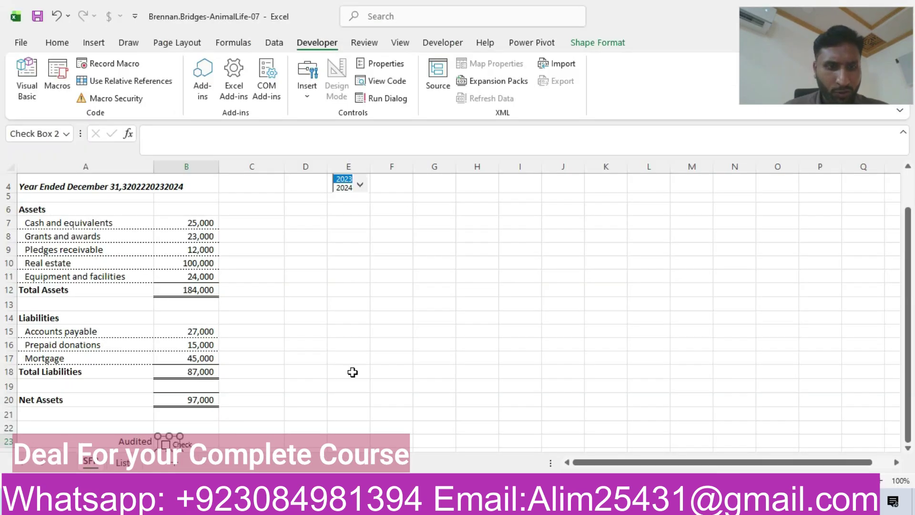
left_click_drag(908, 258, 907, 247)
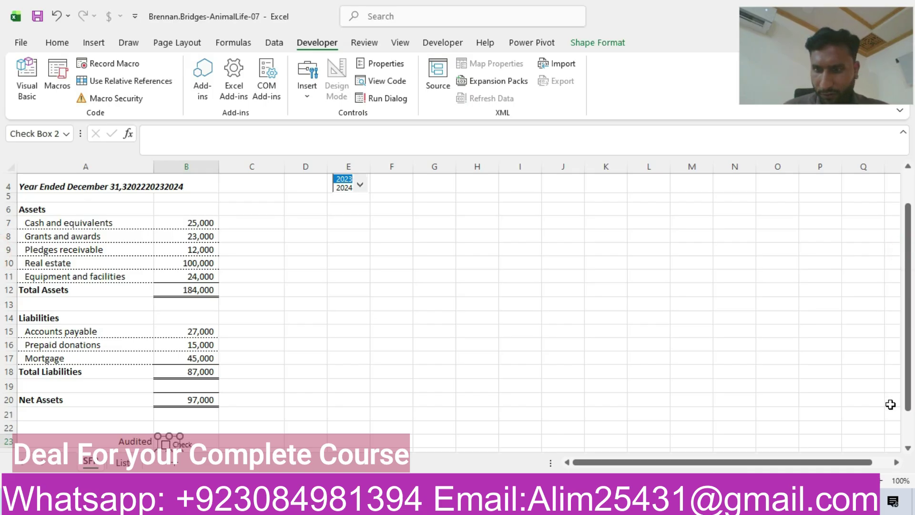
left_click(907, 448)
left_click(907, 448)
left_click(907, 447)
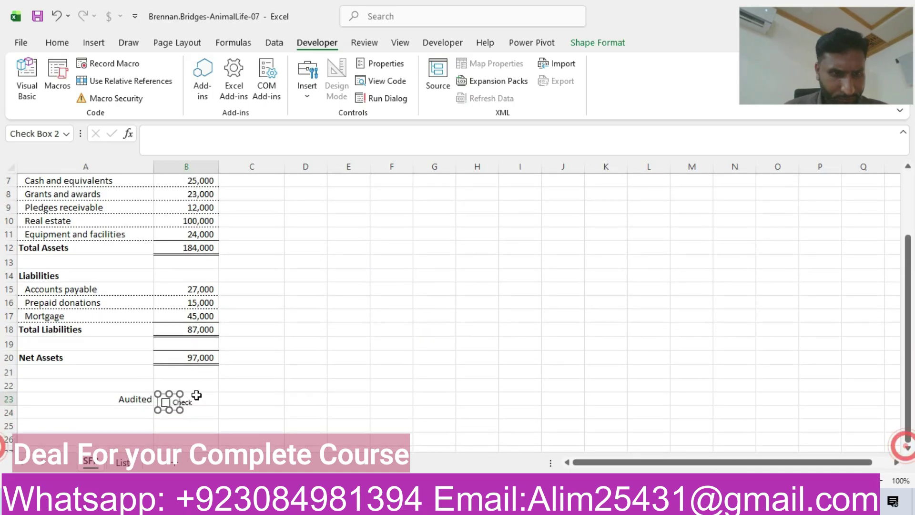
left_click(190, 398)
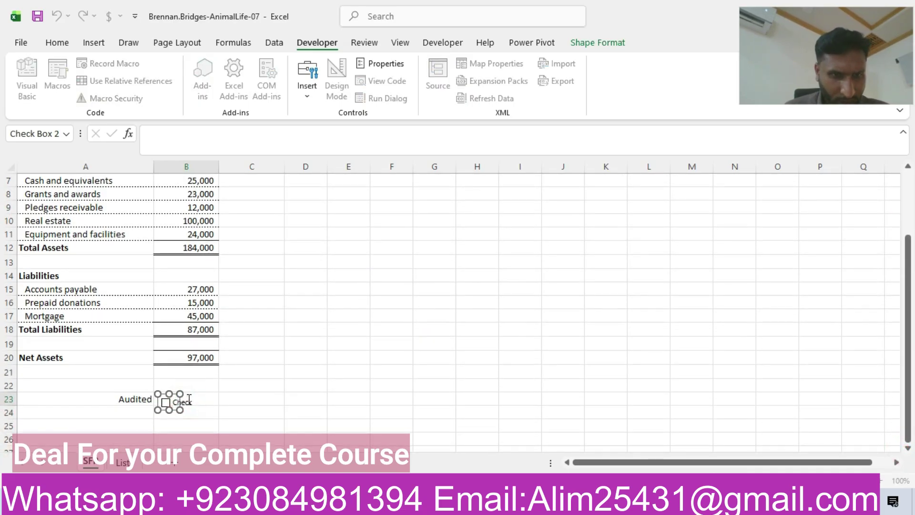
key("Right")
key("Right")
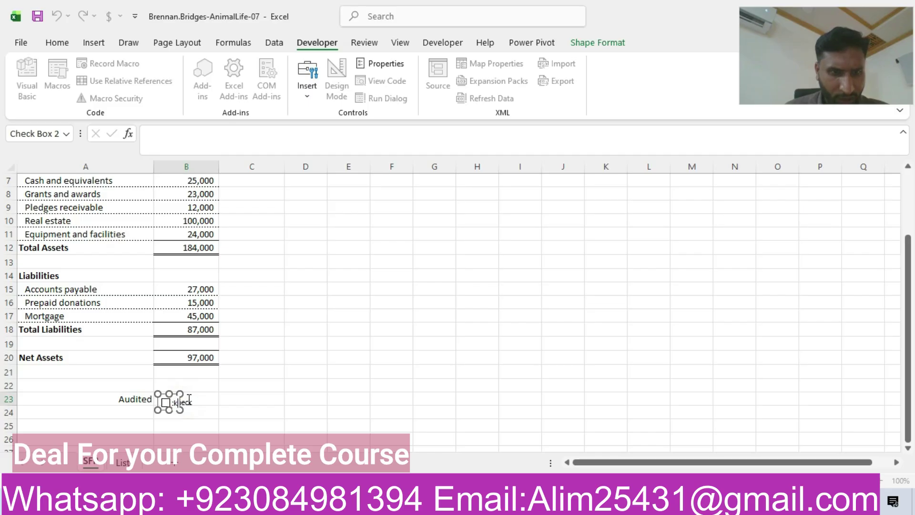
key("BackSpace")
key("BackSpace")
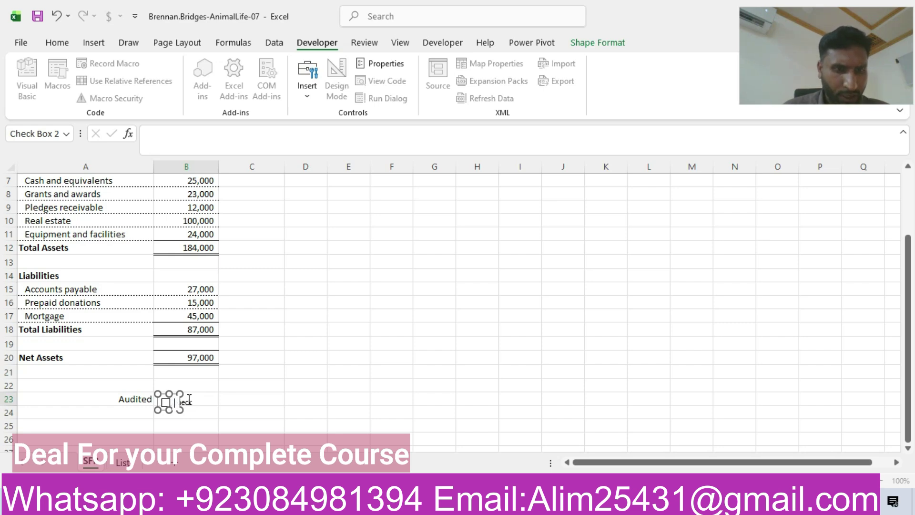
left_click(207, 435)
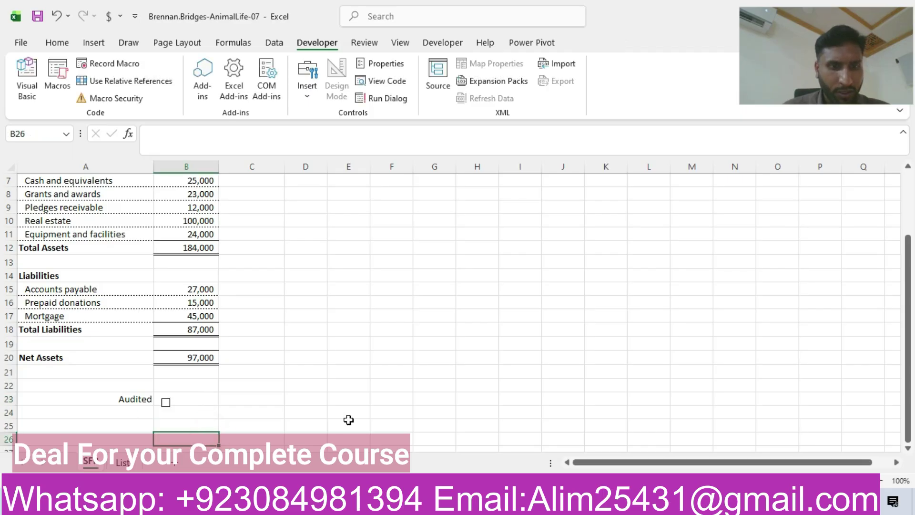
Step: Test the check box beside Audited by ticking and clearing it, ending with cell B23 selected
left_click(164, 400)
left_click(164, 401)
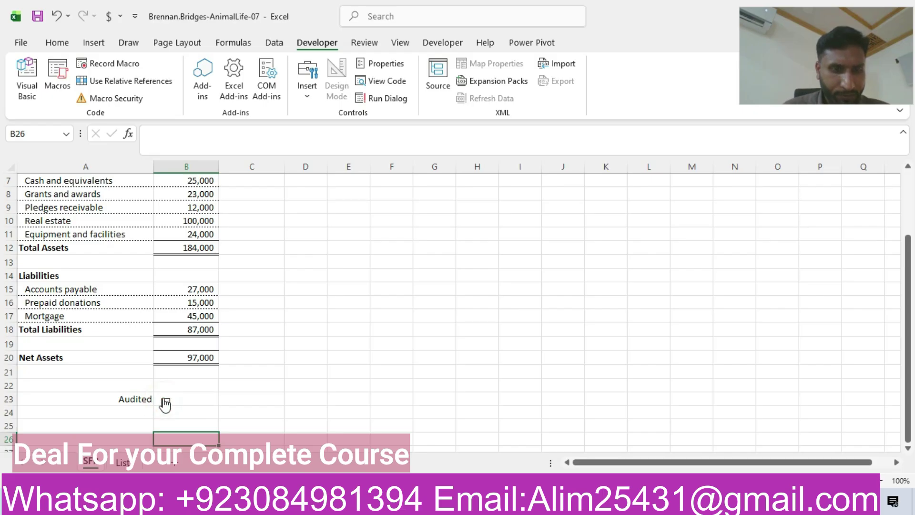
left_click(181, 397)
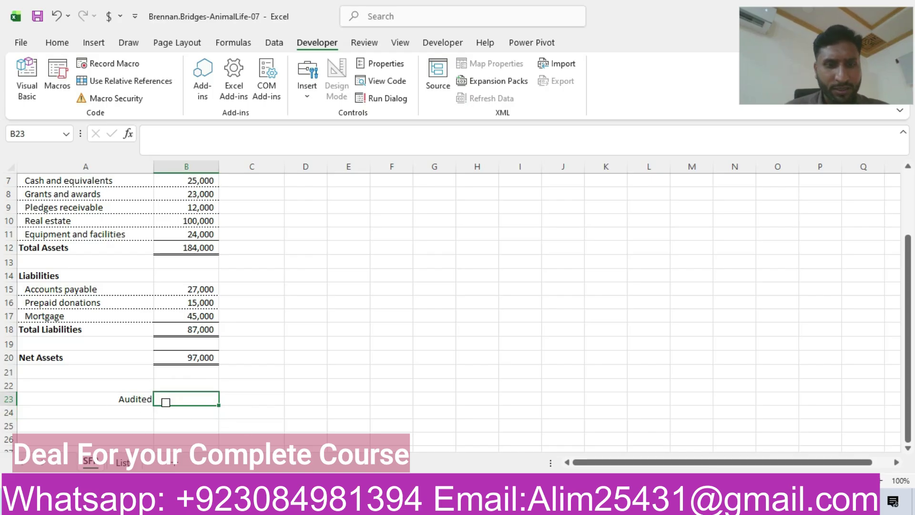
Step: Format the Audited check box with 3-D shading and no Locked property, and adjust its position within cell B23
key("alt+Tab")
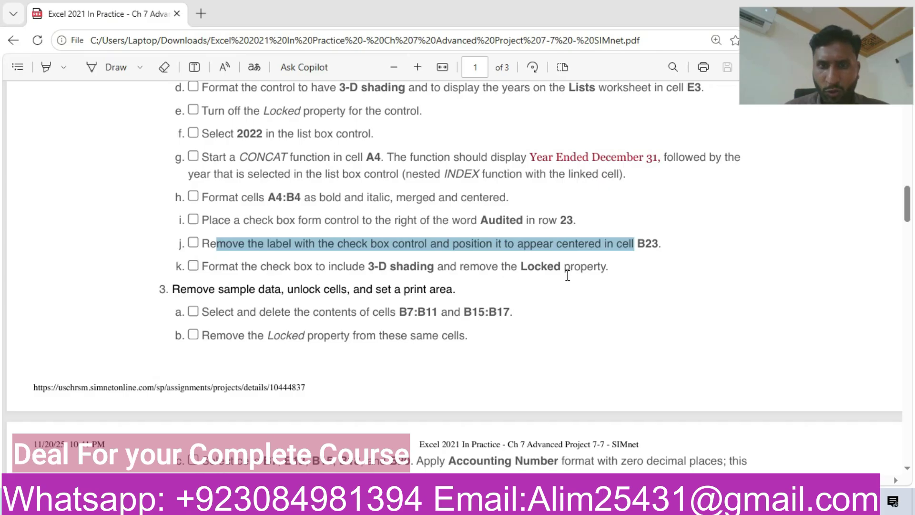
key("alt+Tab")
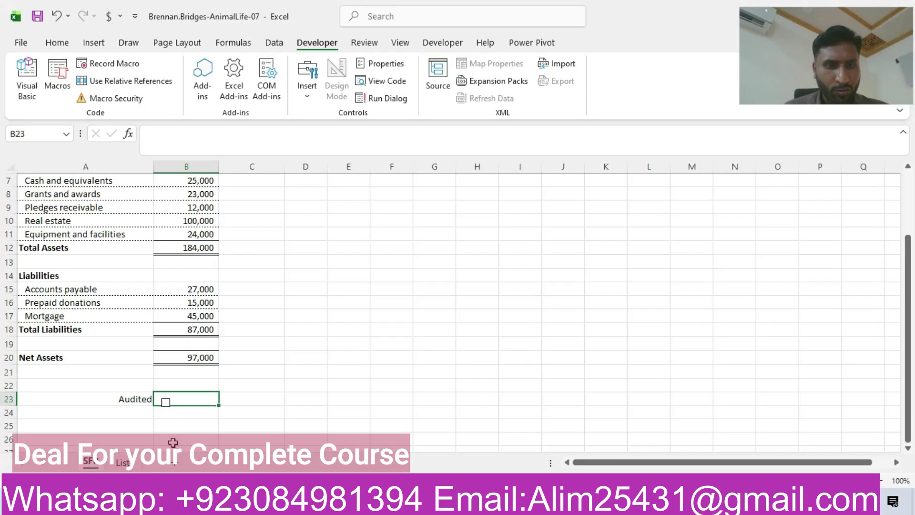
right_click(164, 404)
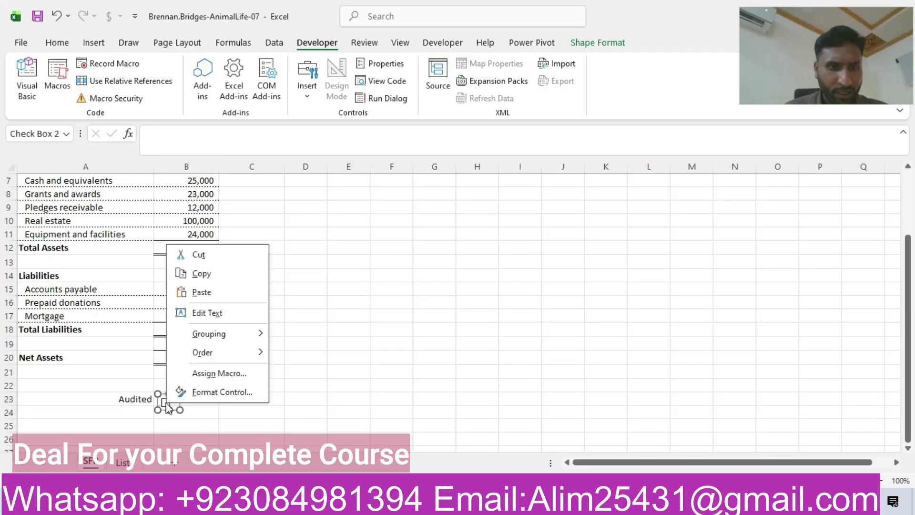
left_click(230, 393)
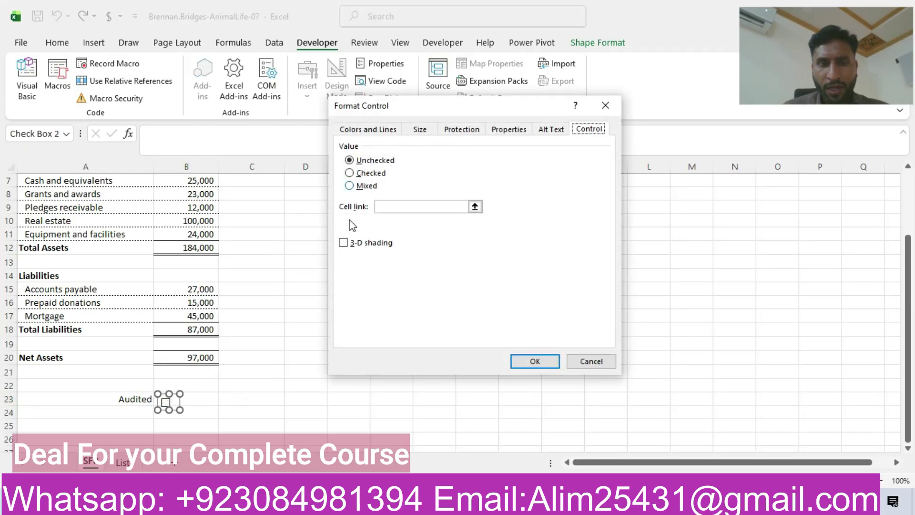
left_click(343, 244)
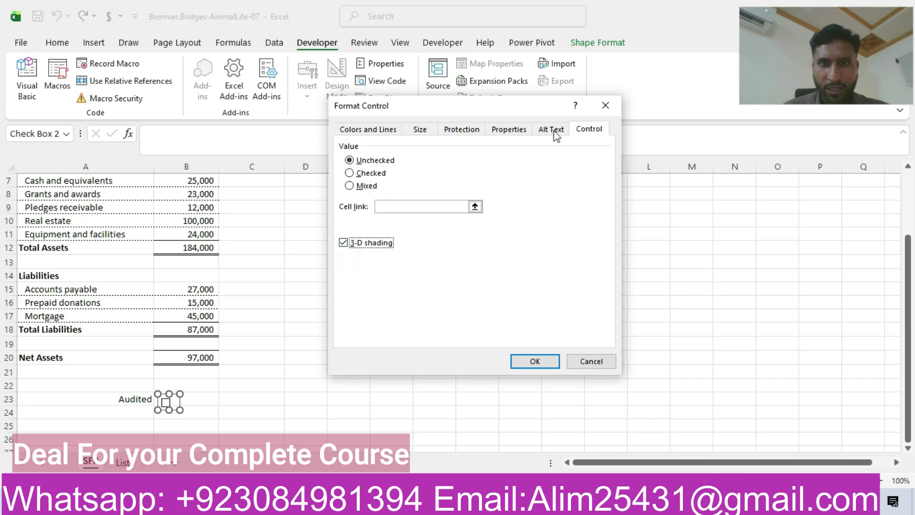
left_click(461, 129)
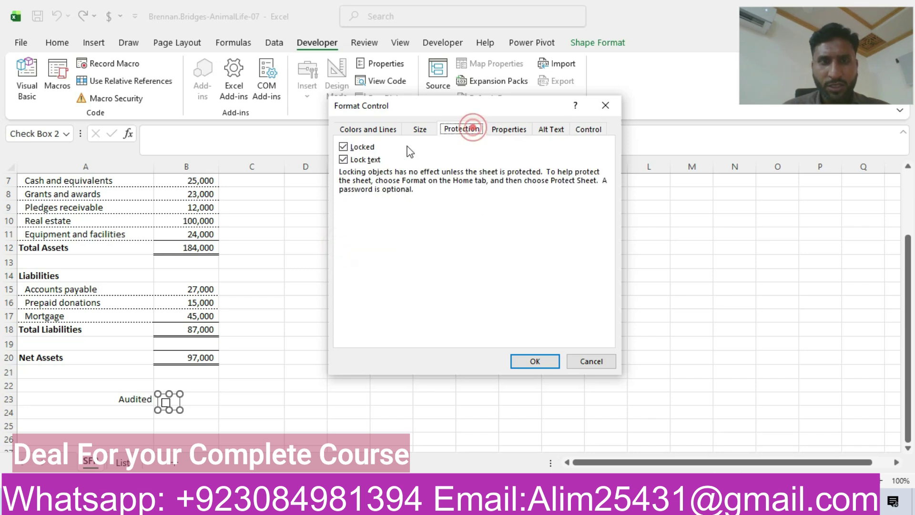
left_click(343, 147)
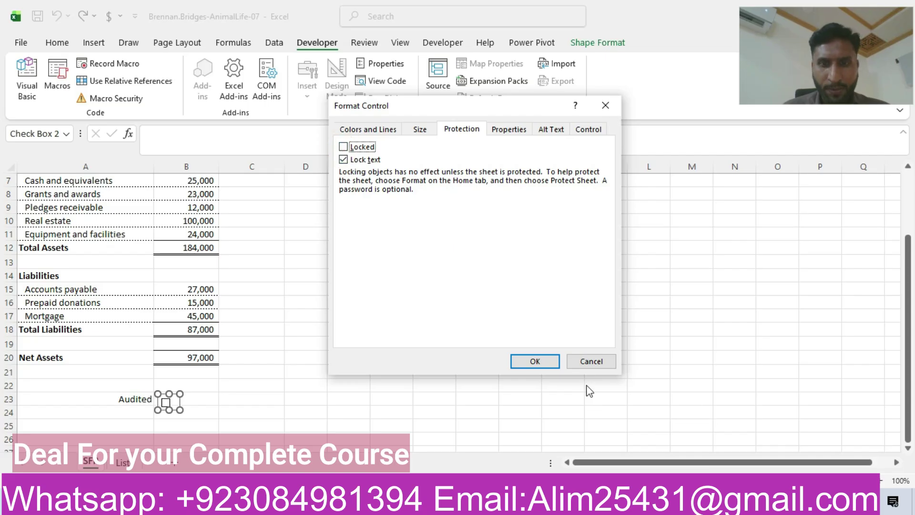
left_click(534, 361)
left_click(166, 397)
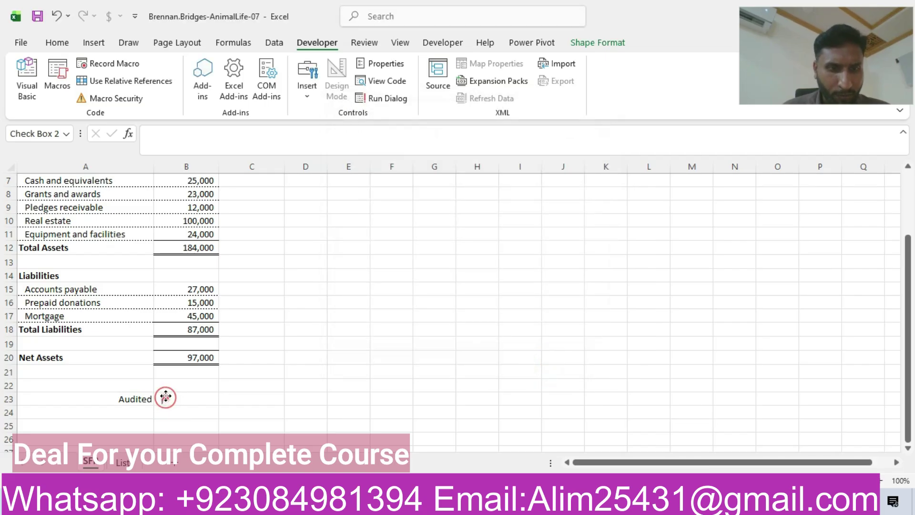
left_click(165, 397, "ctrl")
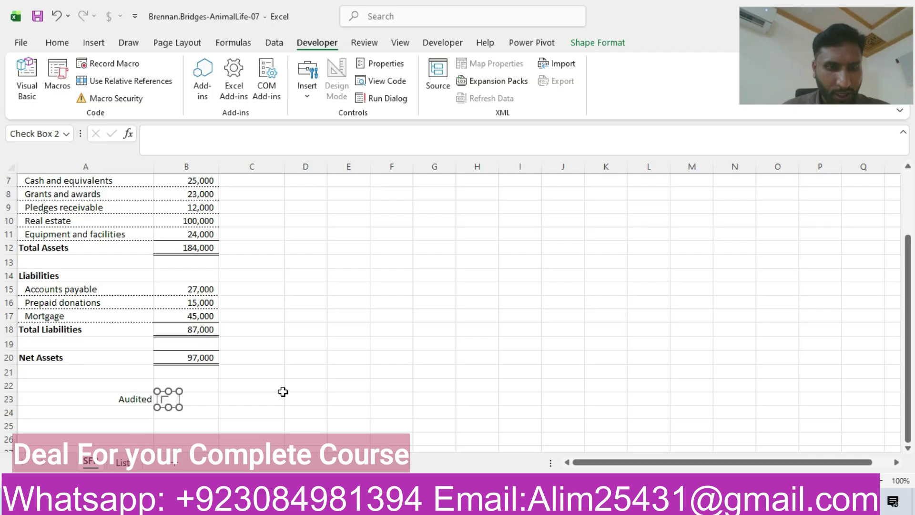
Step: Switch to the PDF instructions and review them from the beginning, including the needed and completed project file names
key("alt+Tab")
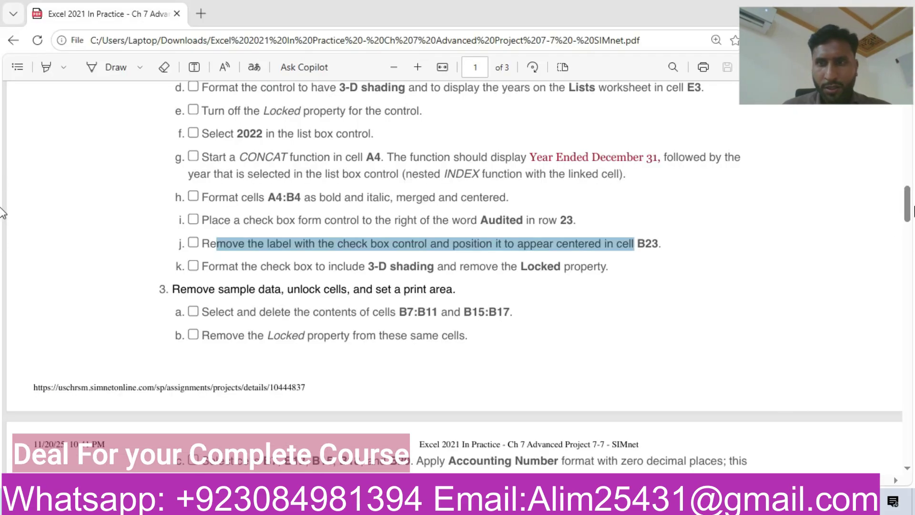
scroll(907, 214, "down", 2)
left_click_drag(910, 216, 911, 110)
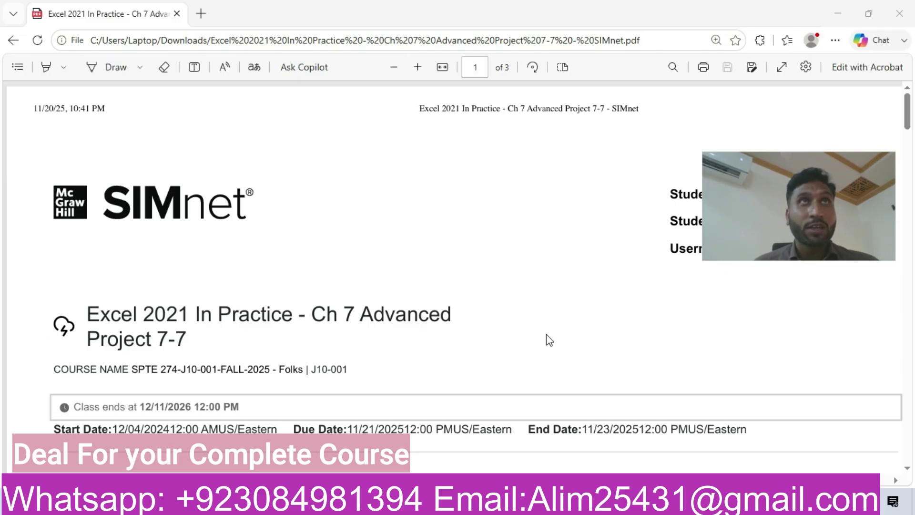
left_click(603, 361)
scroll(5, 115, "down", 6)
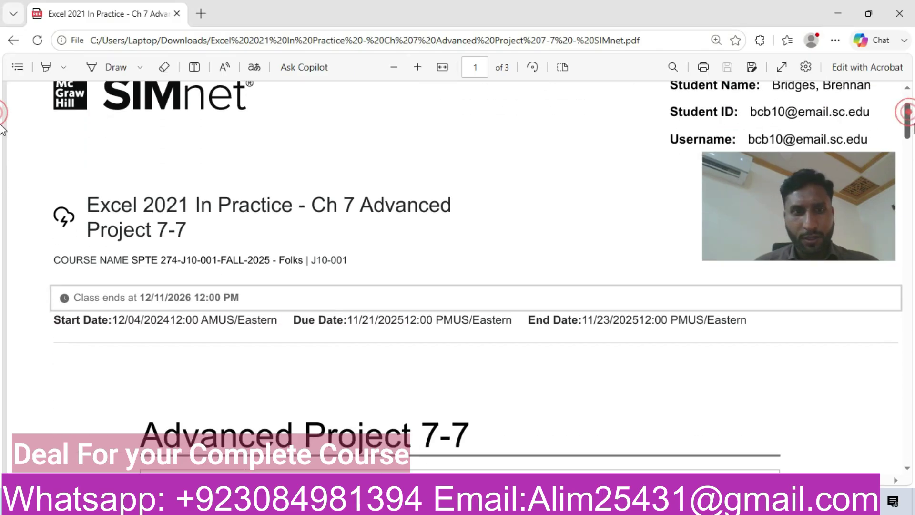
scroll(3, 145, "down", 5)
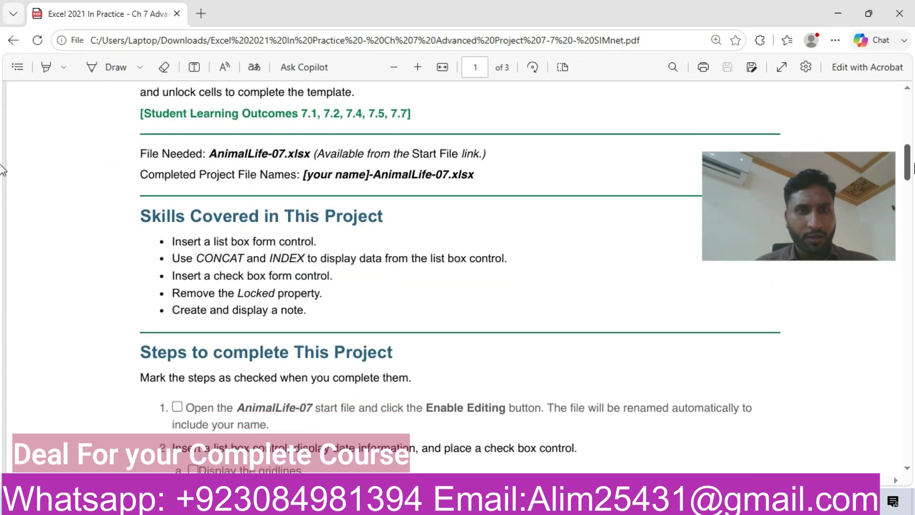
left_click_drag(143, 153, 472, 180)
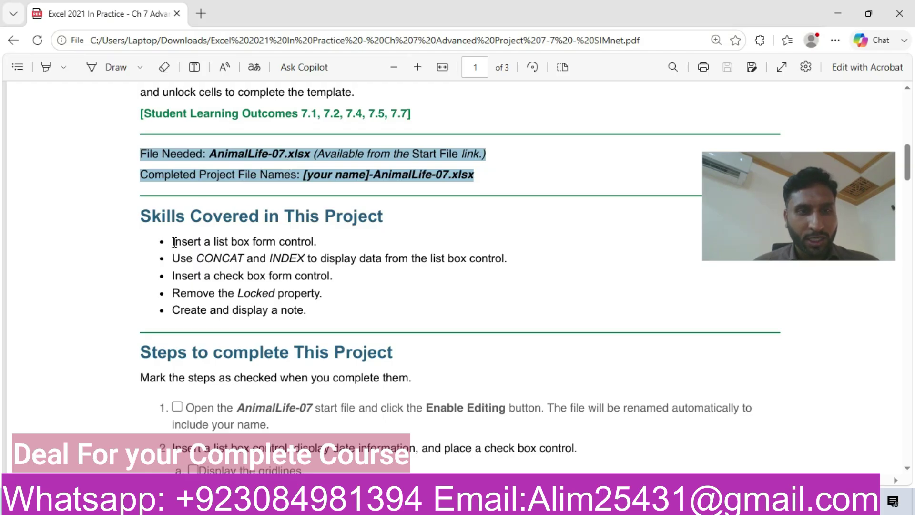
Step: Read through the five items under Skills Covered in This Project in the PDF
left_click_drag(172, 242, 285, 241)
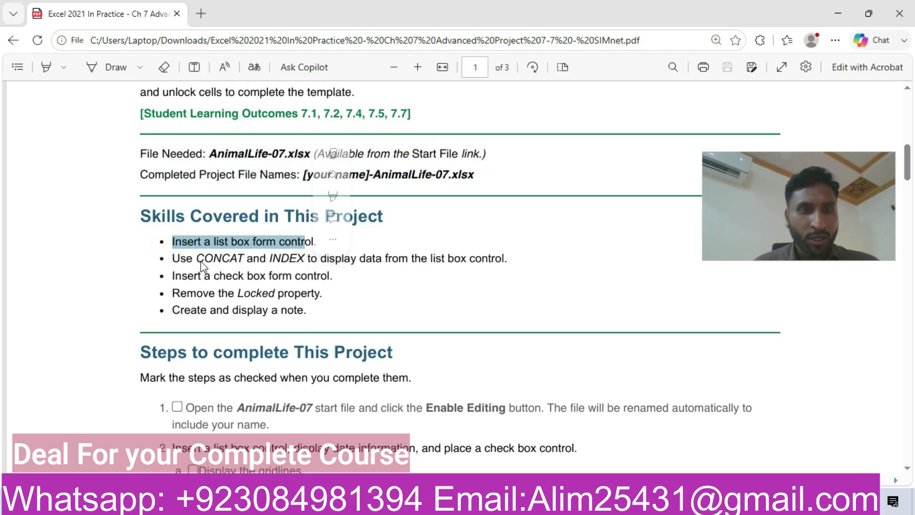
left_click_drag(169, 258, 507, 258)
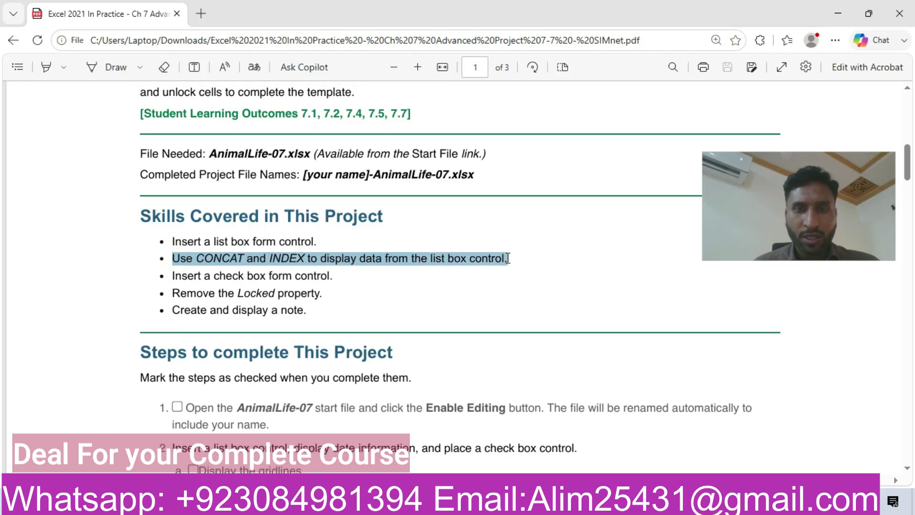
left_click(170, 276)
left_click_drag(170, 275, 333, 276)
left_click_drag(174, 293, 327, 294)
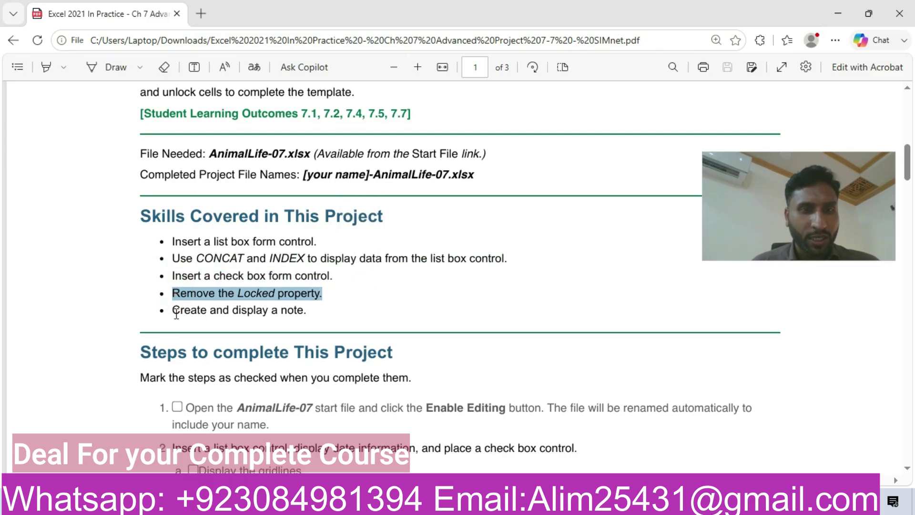
left_click_drag(179, 311, 304, 310)
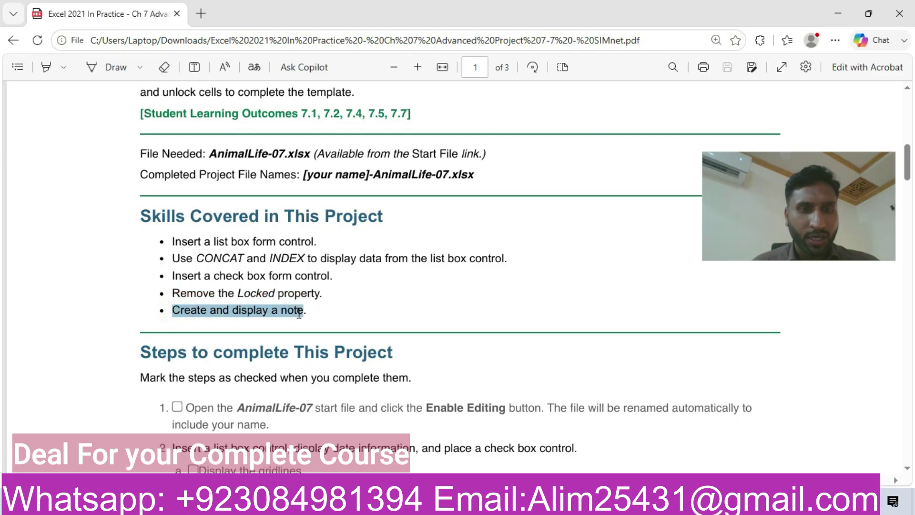
left_click(495, 296)
Step: Read step 1 of the PDF instructions about opening the AnimalLife-07 start file and enabling editing
left_click_drag(907, 164, 909, 181)
left_click_drag(827, 198, 823, 117)
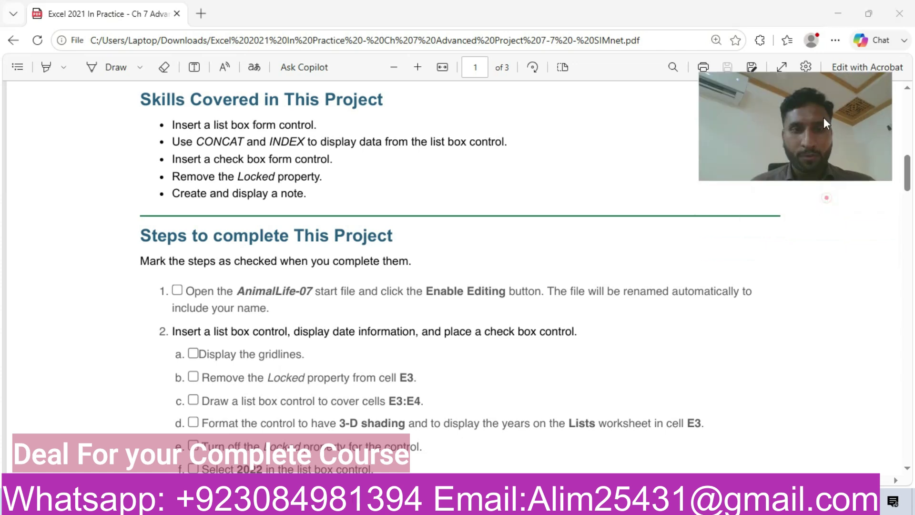
left_click_drag(189, 291, 288, 315)
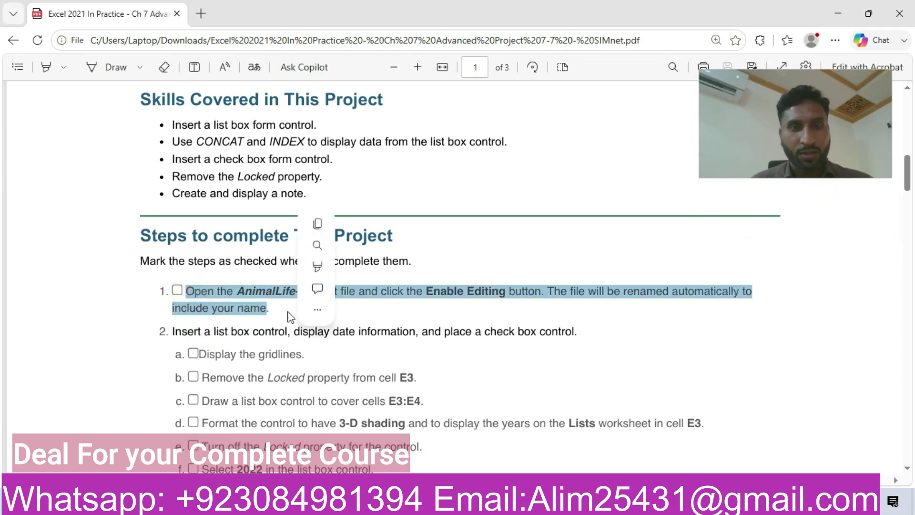
left_click(235, 302)
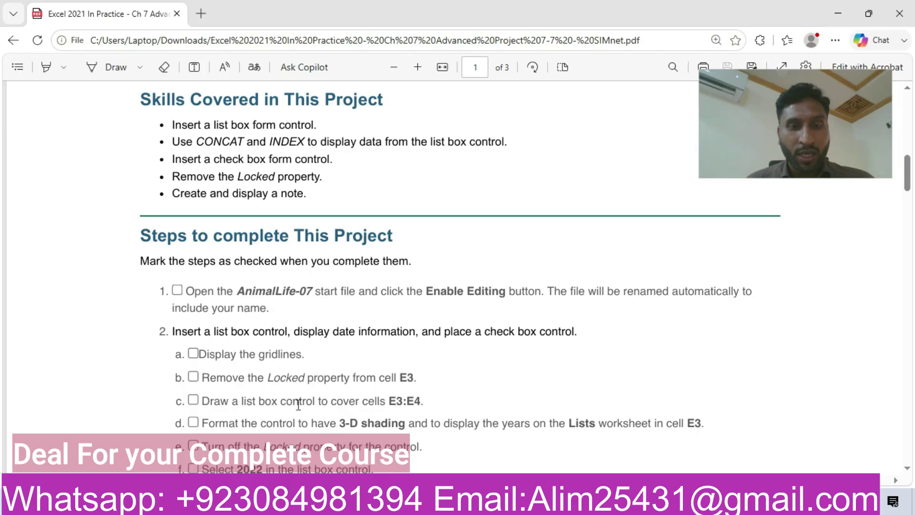
Step: Dismiss the Get Genuine Office notice in the AnimalLife-07 workbook in Excel and return to the PDF instructions
left_click(405, 501)
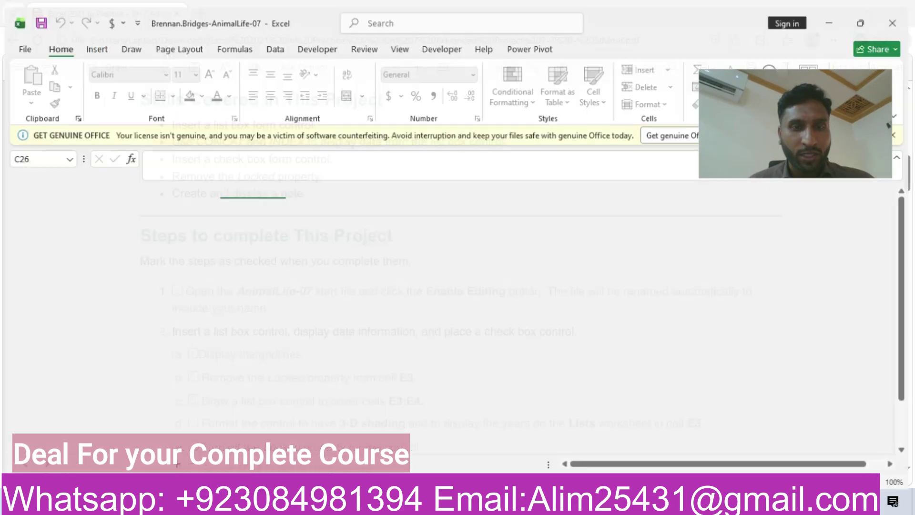
left_click_drag(830, 88, 840, 20)
left_click(897, 133)
left_click(897, 128)
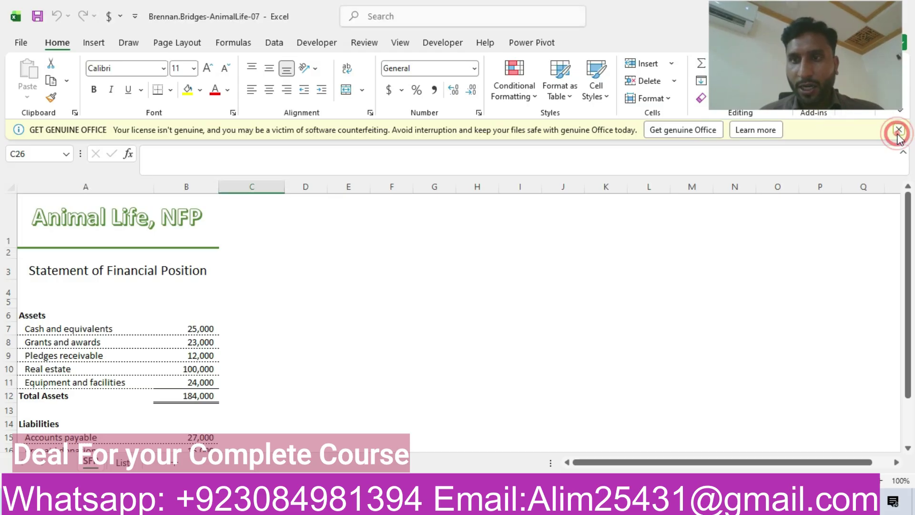
left_click(899, 128)
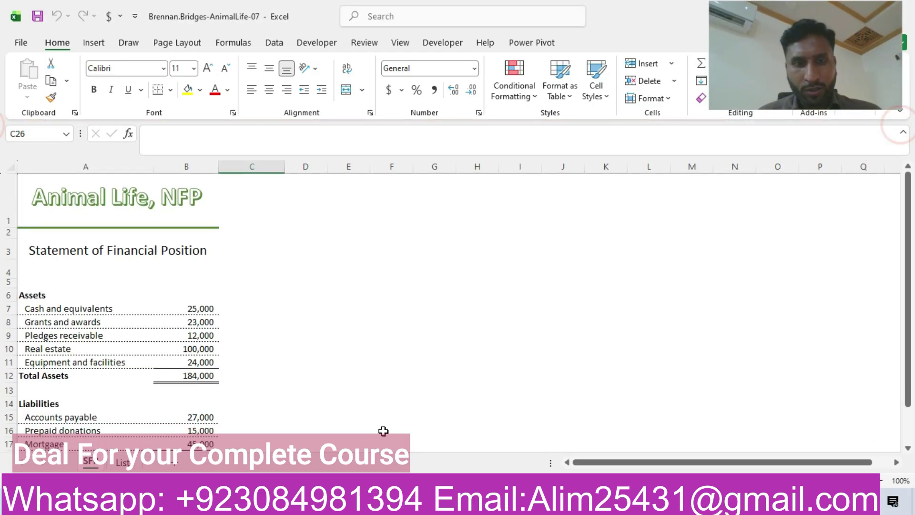
left_click(393, 501)
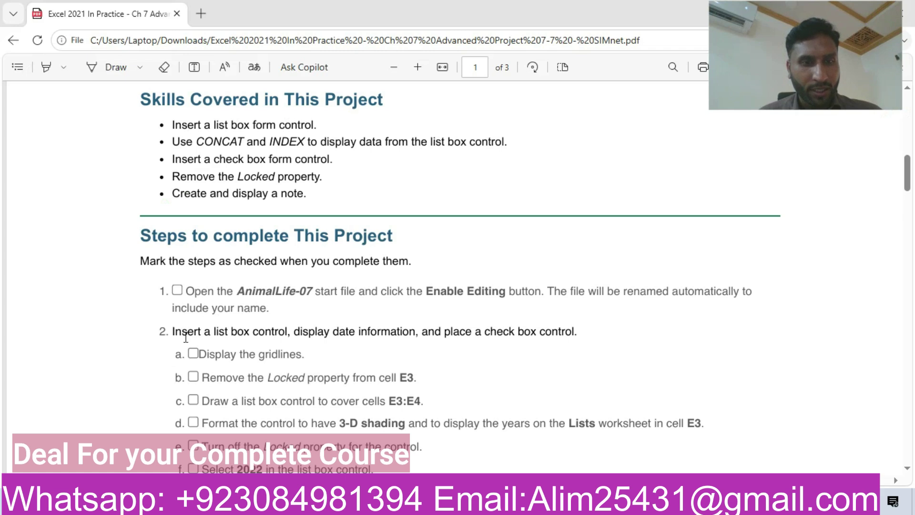
Step: Read step 2a in the PDF instructions, switch to Excel and display the gridlines on the Statement of Financial Position sheet
left_click_drag(172, 334, 587, 344)
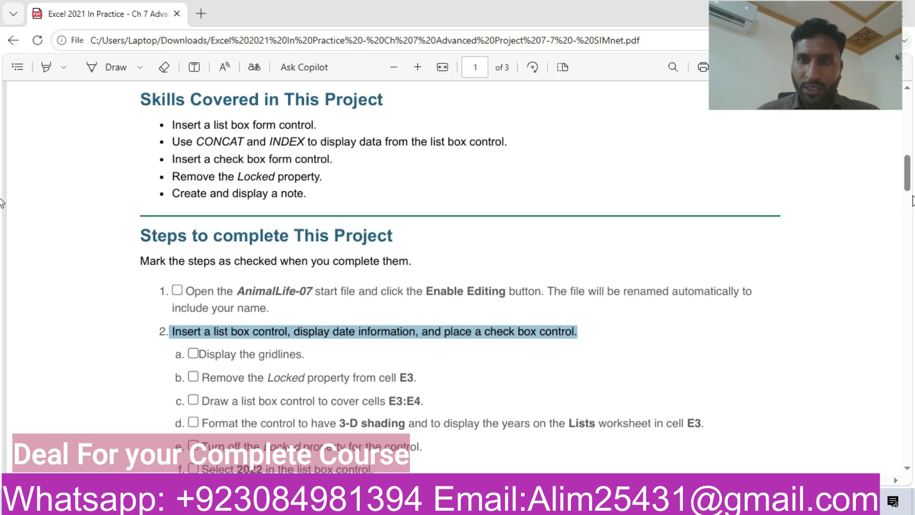
scroll(912, 195, "down", 3)
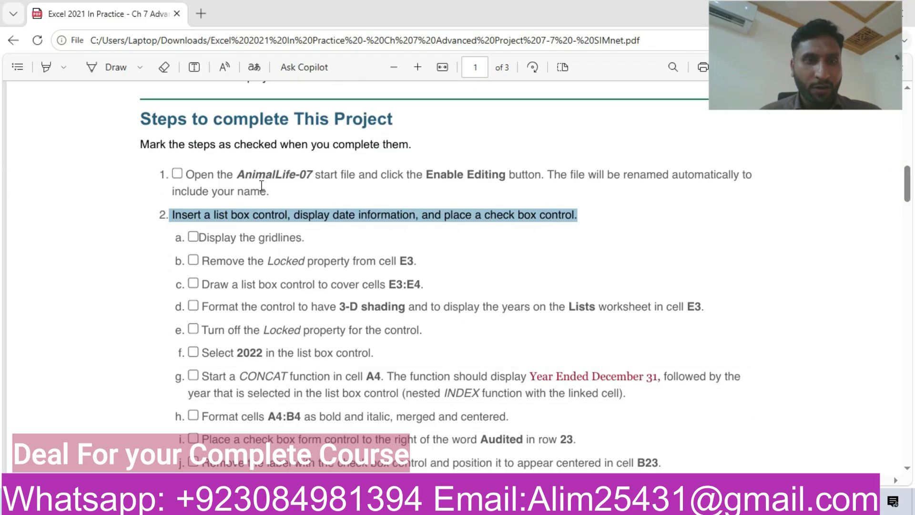
left_click_drag(202, 236, 310, 239)
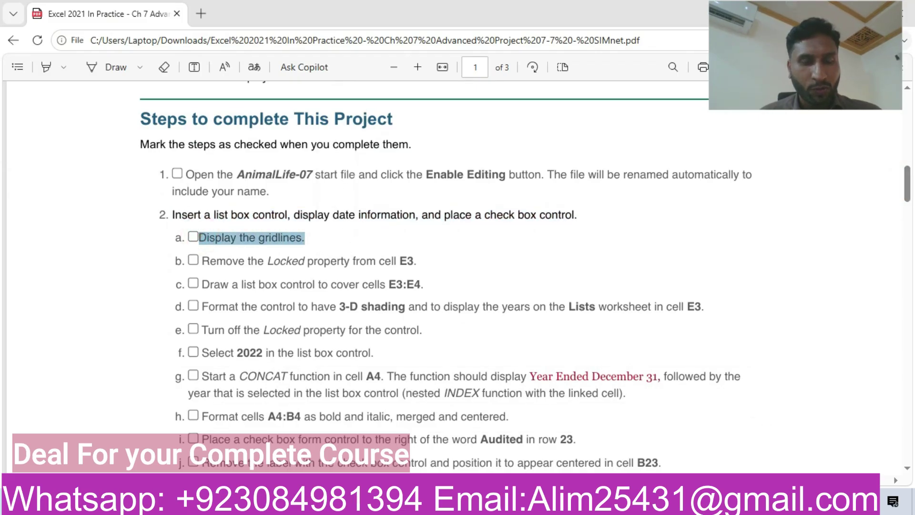
key("alt+Tab")
left_click(400, 43)
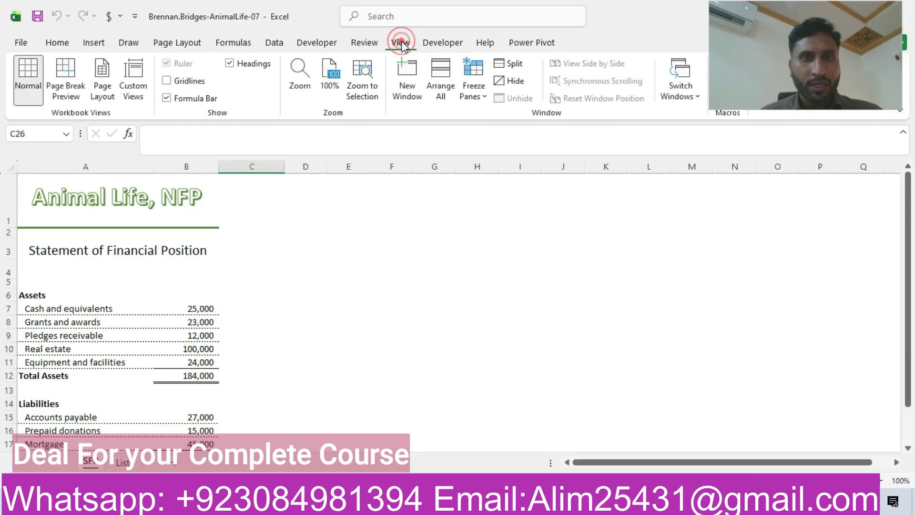
left_click(167, 81)
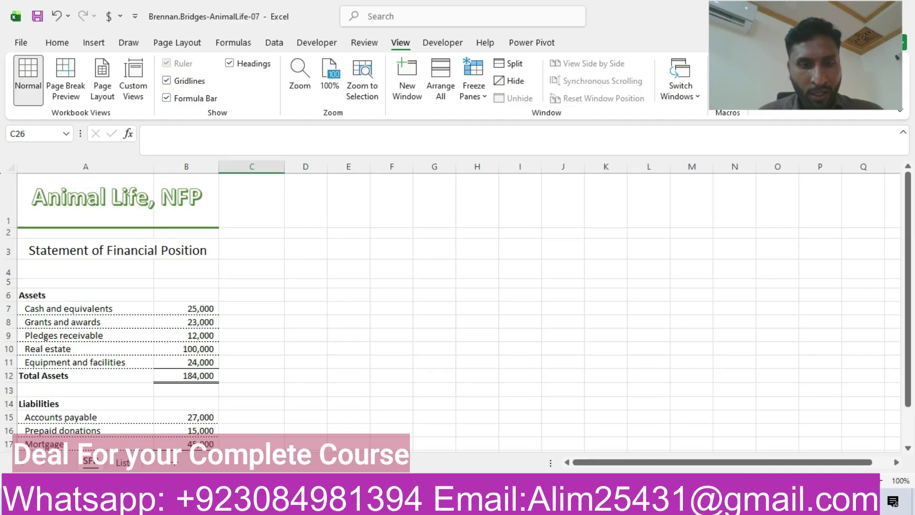
Step: Check step 2b in the PDF, then remove the Locked property from cell E3 in the Excel workbook
key("alt+Tab")
left_click_drag(204, 262, 420, 263)
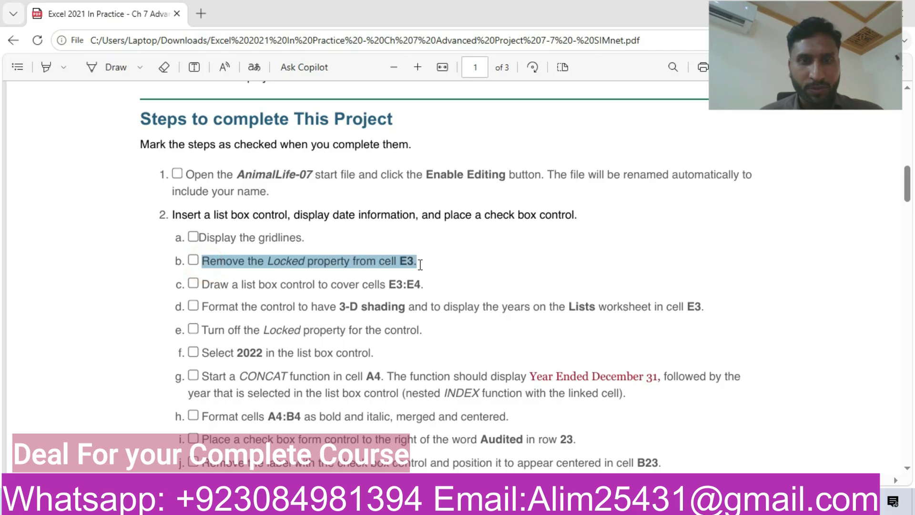
key("alt+Tab")
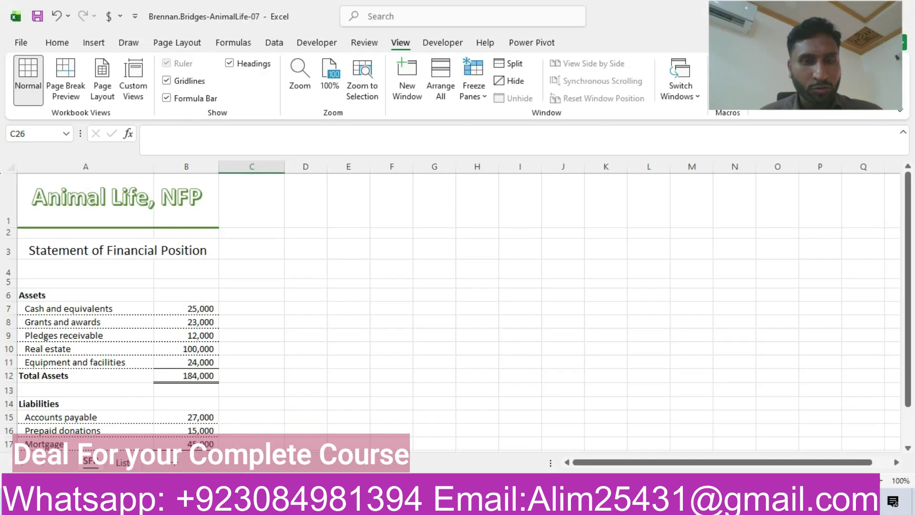
left_click(346, 248)
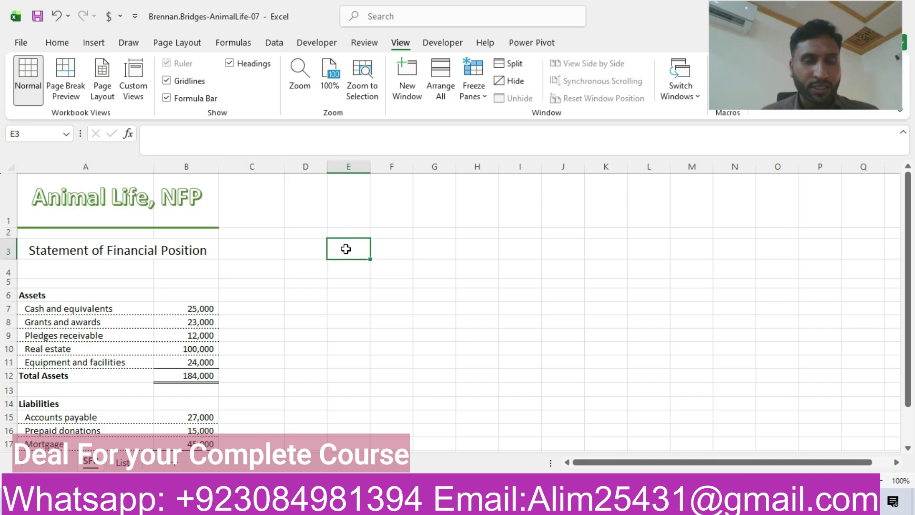
key("ctrl+1")
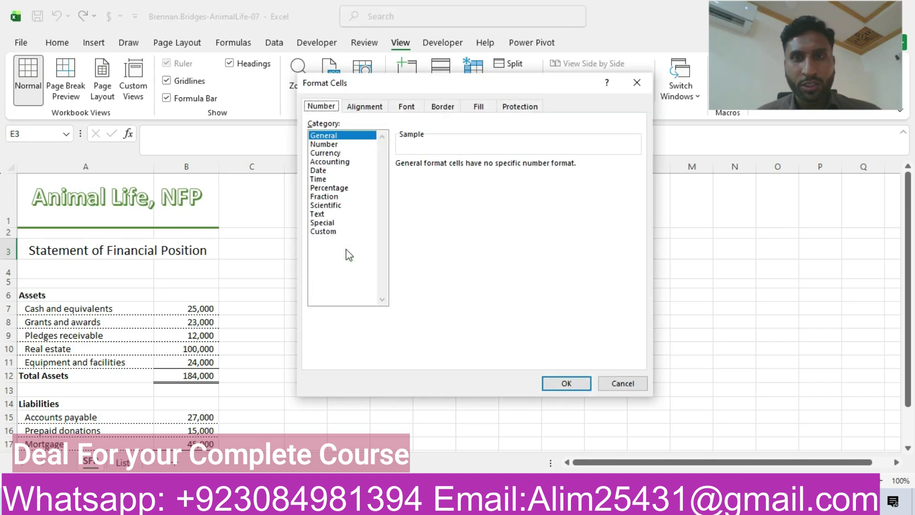
left_click(511, 109)
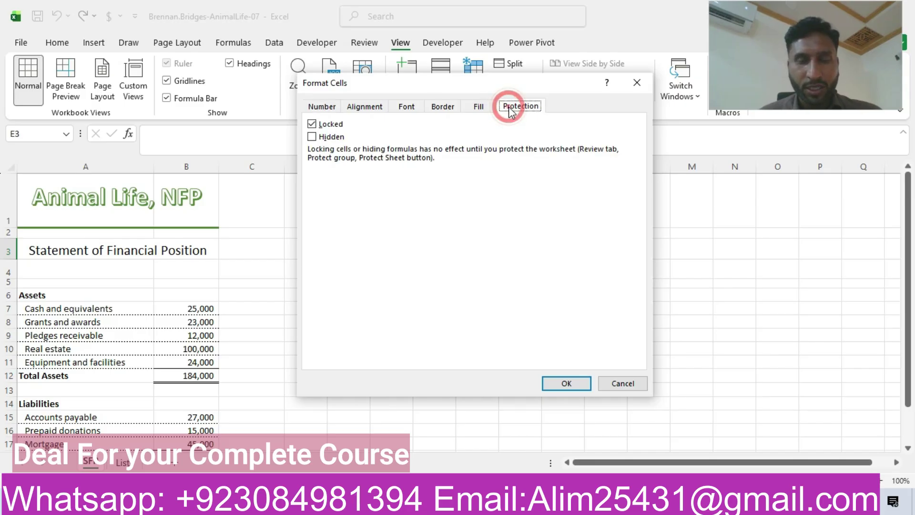
left_click(312, 124)
left_click(566, 384)
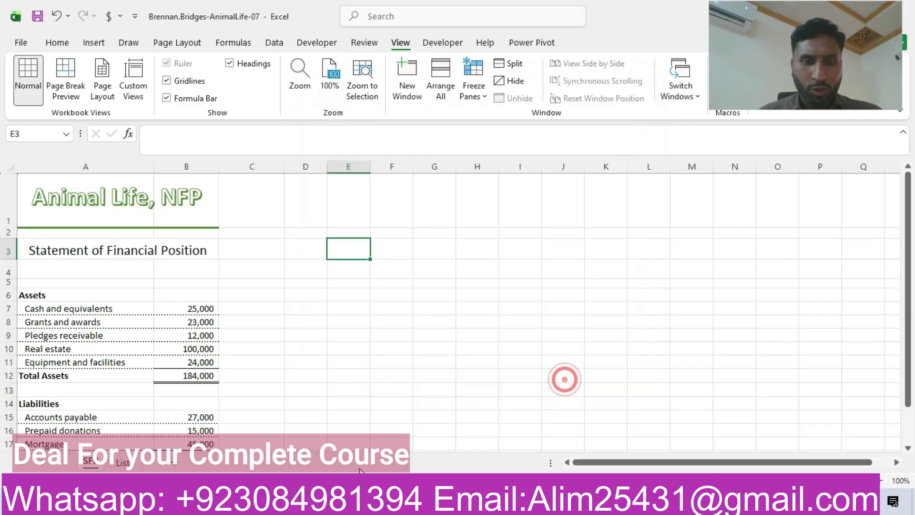
Step: Check step 2c in the PDF, then draw a list box form control over cells E3:E4 in the Excel sheet
key("alt+Tab")
left_click_drag(205, 284, 275, 288)
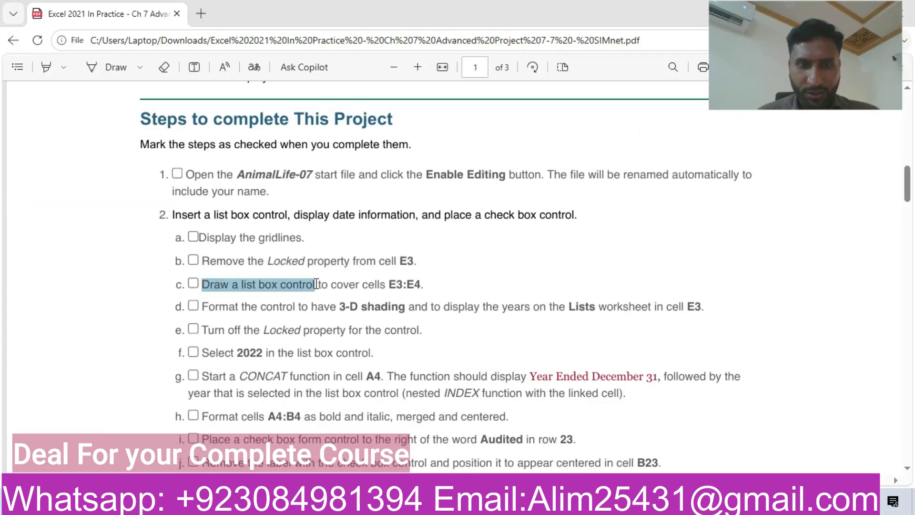
left_click_drag(347, 284, 421, 285)
key("alt+Tab")
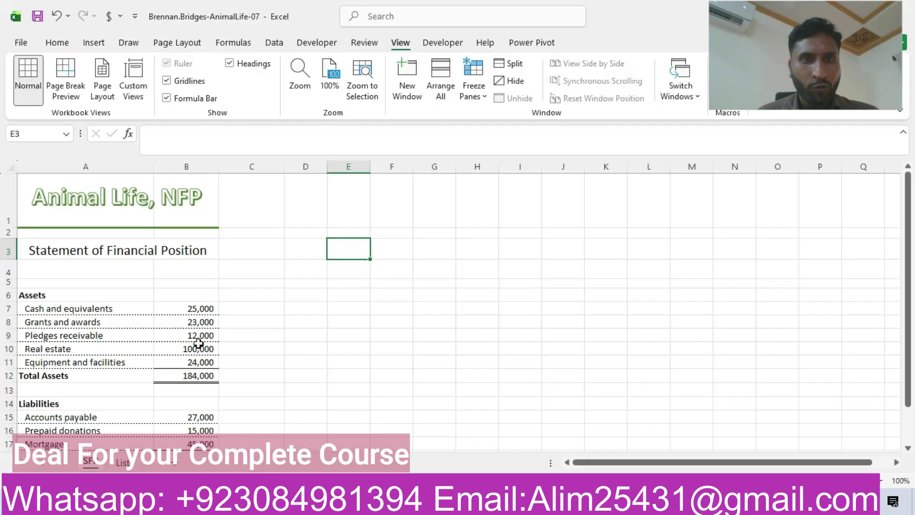
left_click(316, 43)
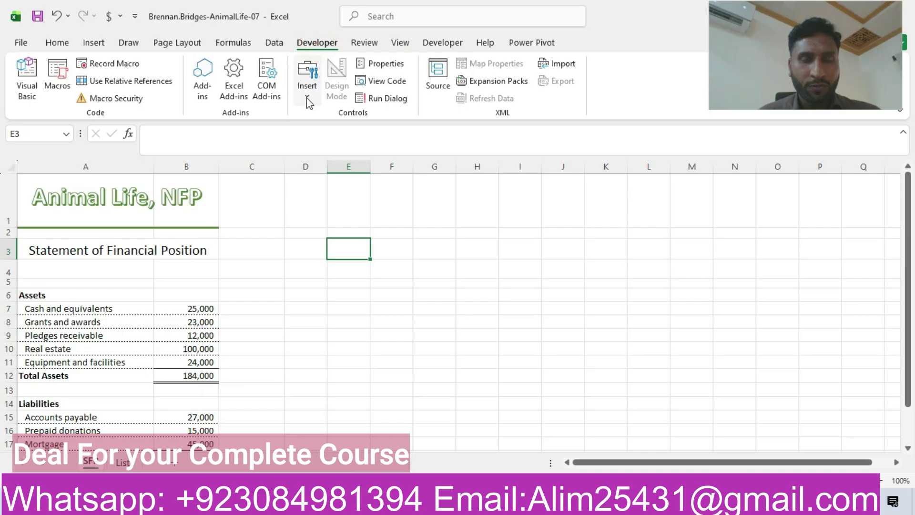
left_click(307, 98)
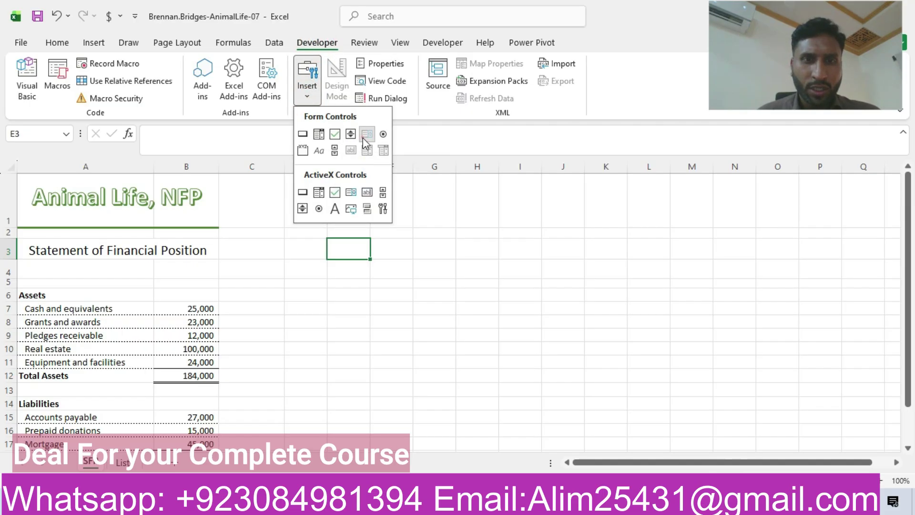
left_click(365, 136)
left_click_drag(332, 241, 364, 277)
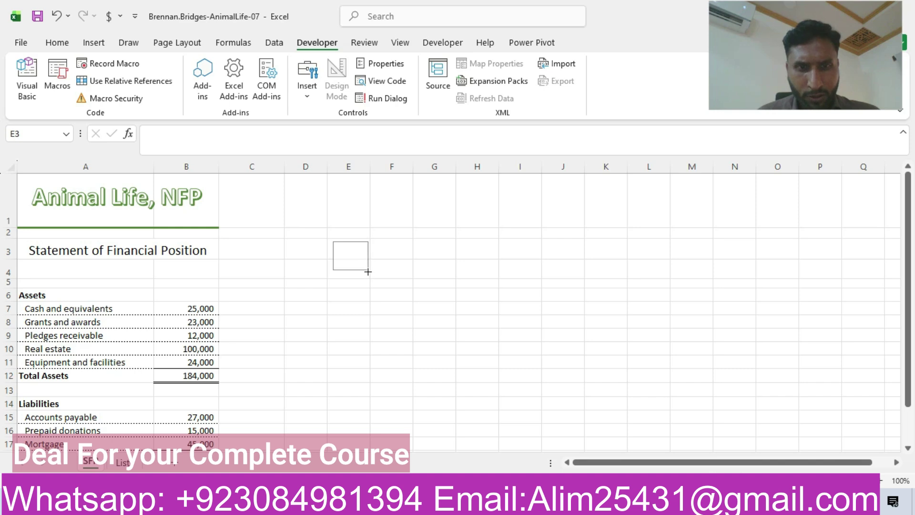
left_click_drag(367, 275, 368, 276)
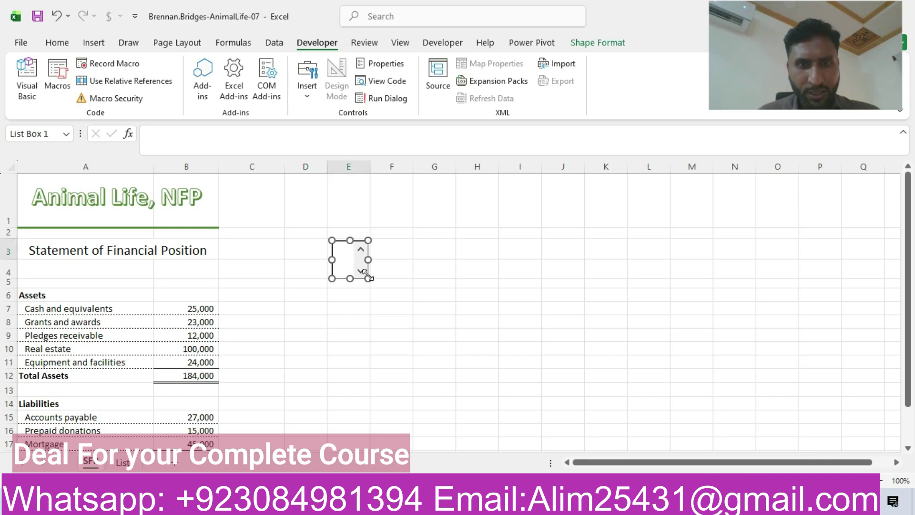
Step: Following PDF step 2d, format the list box in Excel with 3-D shading and the input range Lists!$A$11:$A$14
key("alt+Tab")
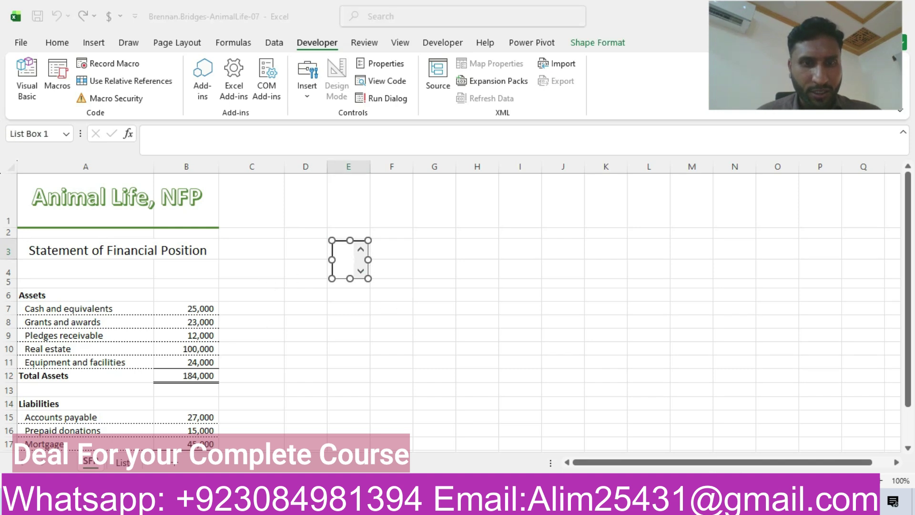
left_click_drag(202, 312, 641, 309)
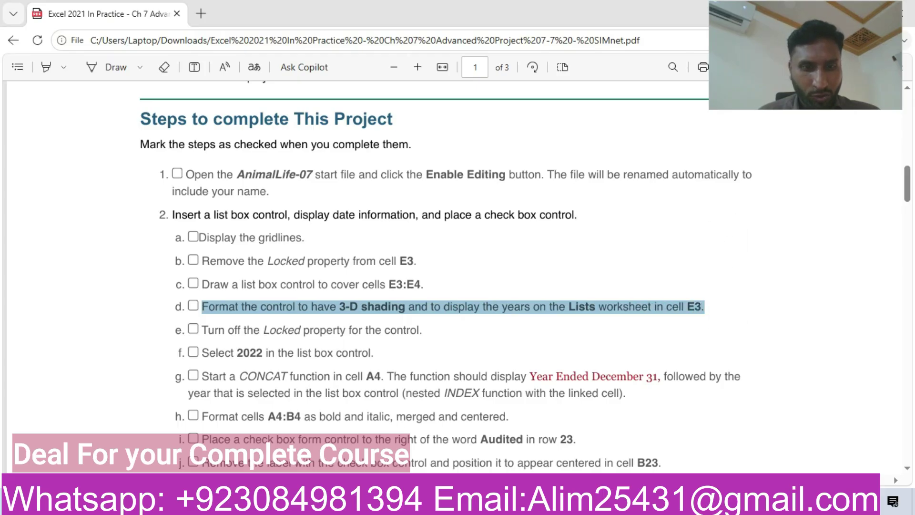
key("alt+Tab")
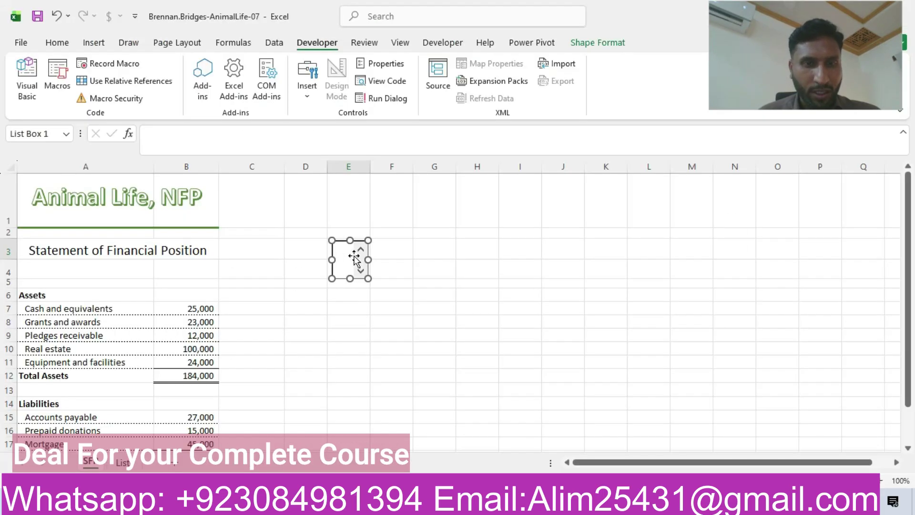
right_click(347, 259)
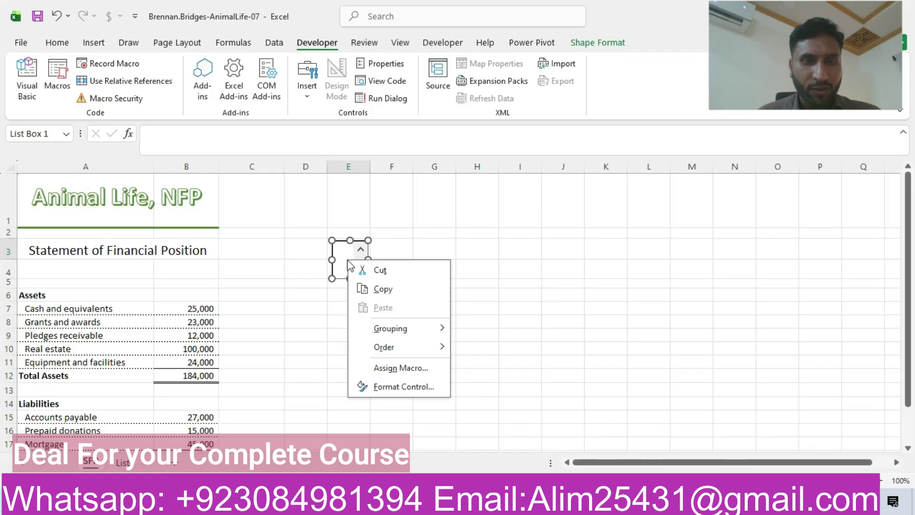
left_click(386, 387)
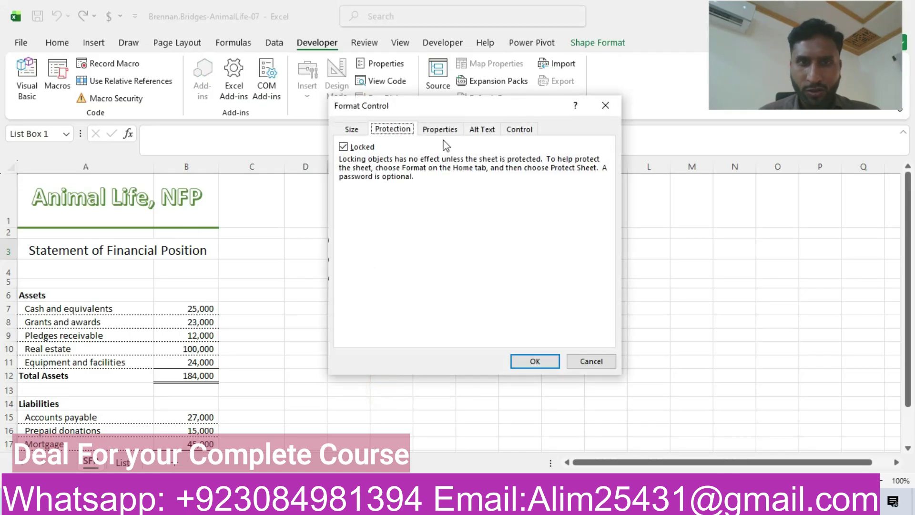
left_click(523, 132)
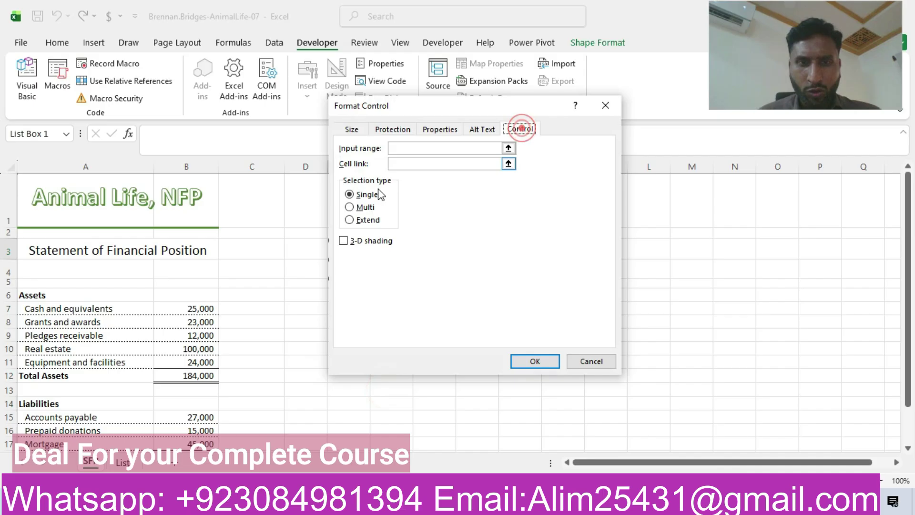
left_click(343, 241)
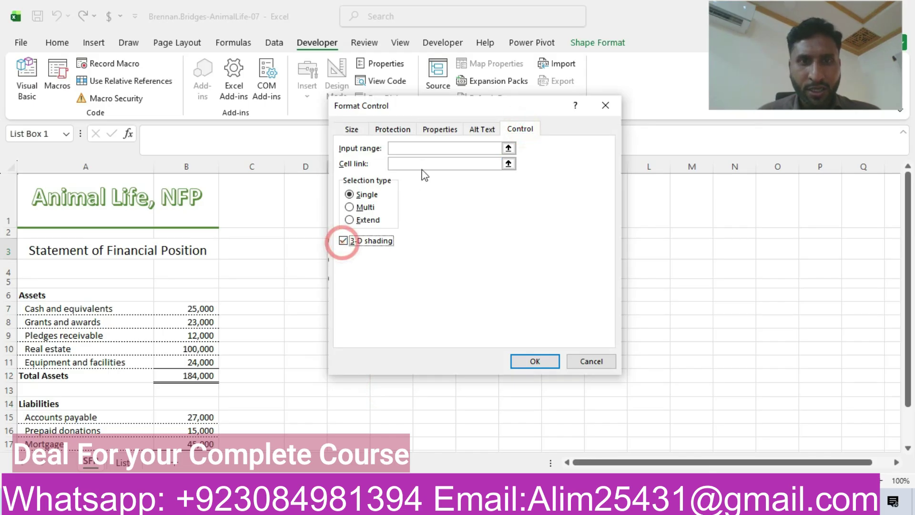
left_click(406, 148)
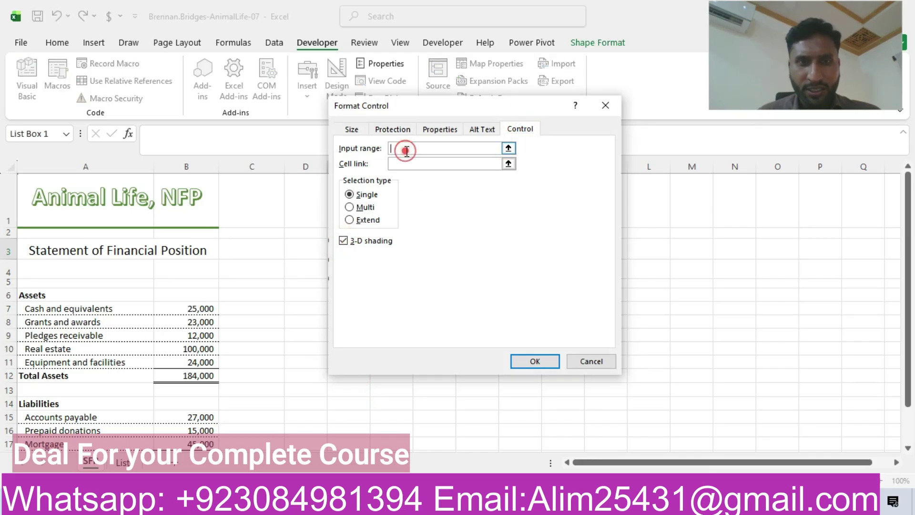
left_click(128, 466)
left_click_drag(60, 367, 67, 407)
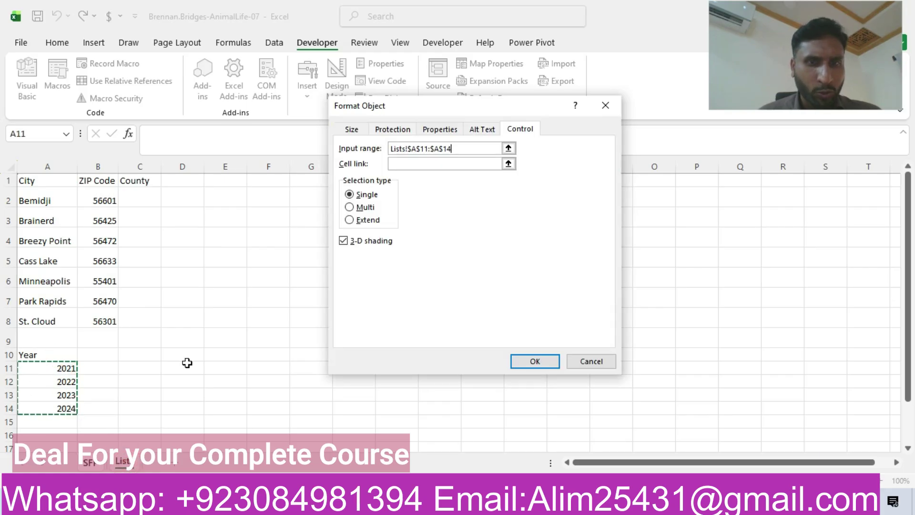
left_click(528, 361)
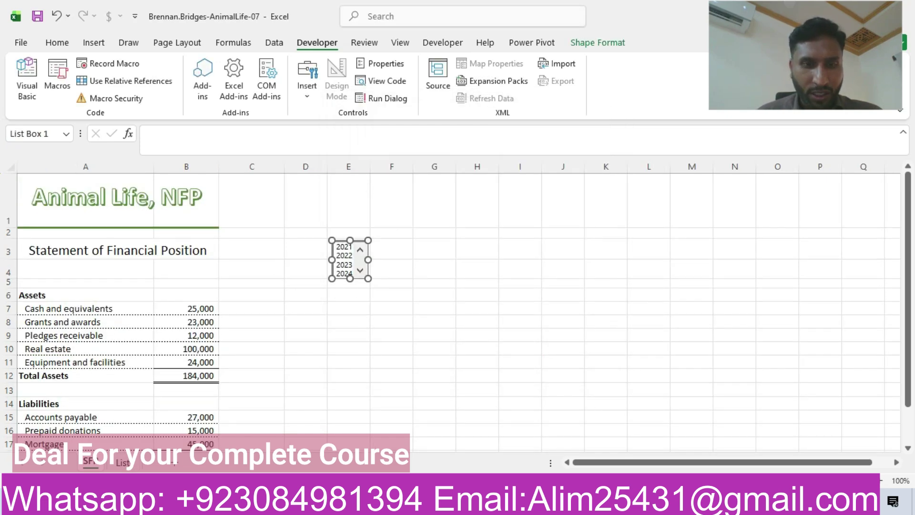
Step: Check step 2e in the PDF, then turn off the Locked property for the list box control in Excel
key("alt+Tab")
left_click_drag(203, 333, 417, 332)
key("ctrl+c")
key("alt+Tab")
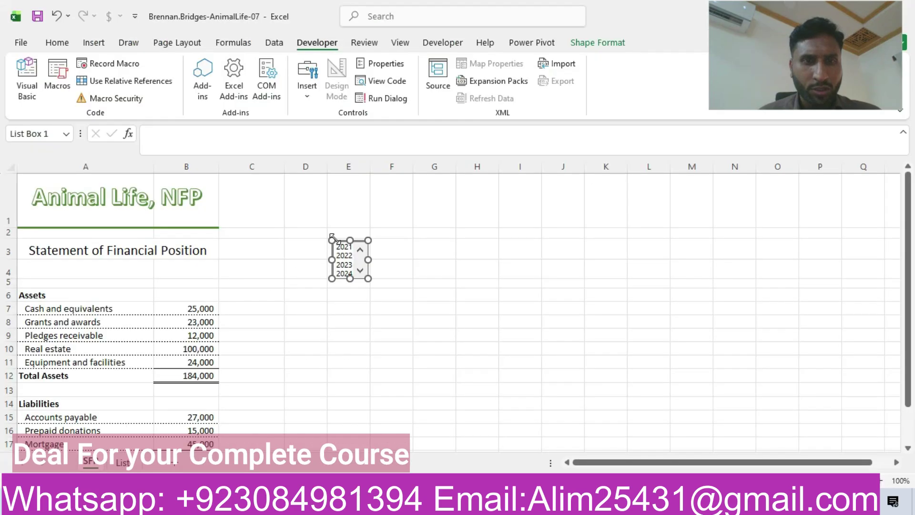
right_click(346, 258)
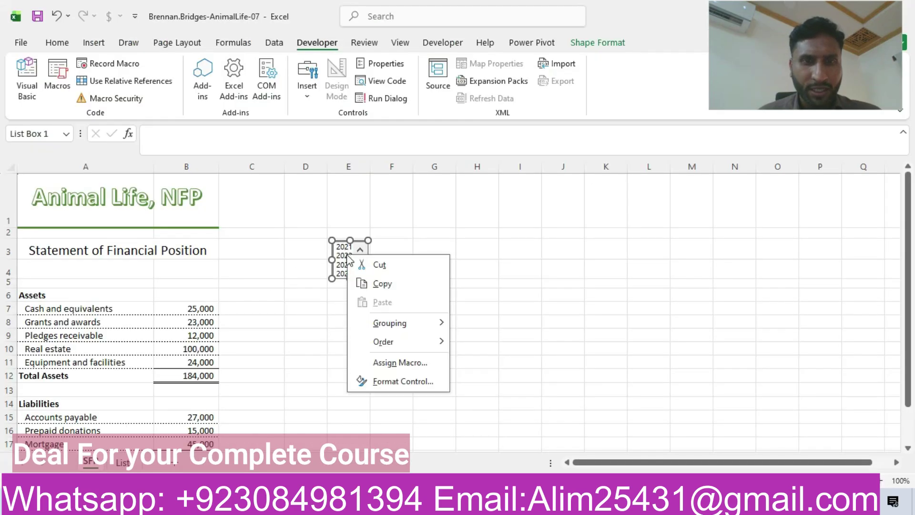
left_click(384, 380)
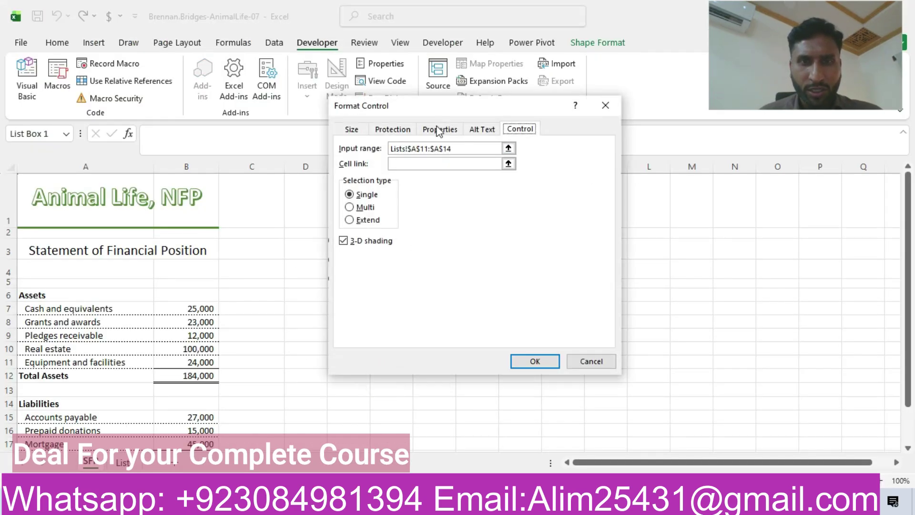
left_click(439, 129)
left_click(393, 128)
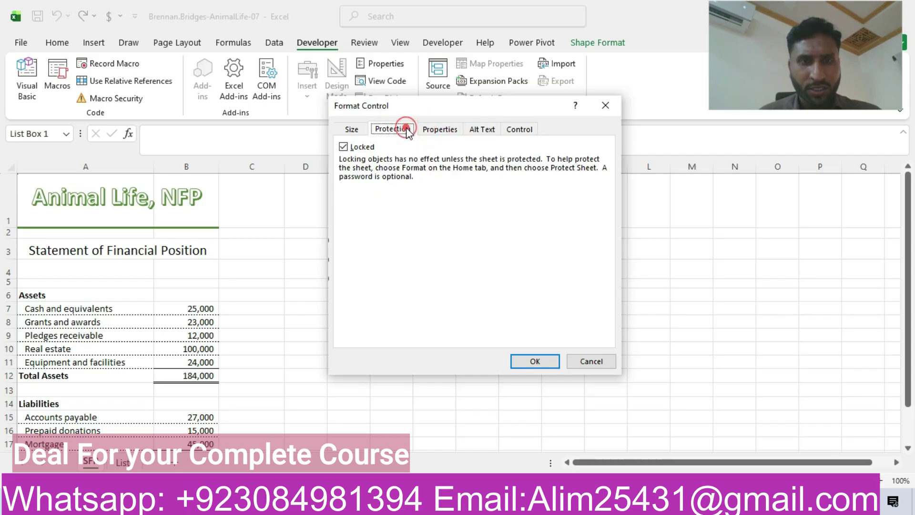
left_click(344, 147)
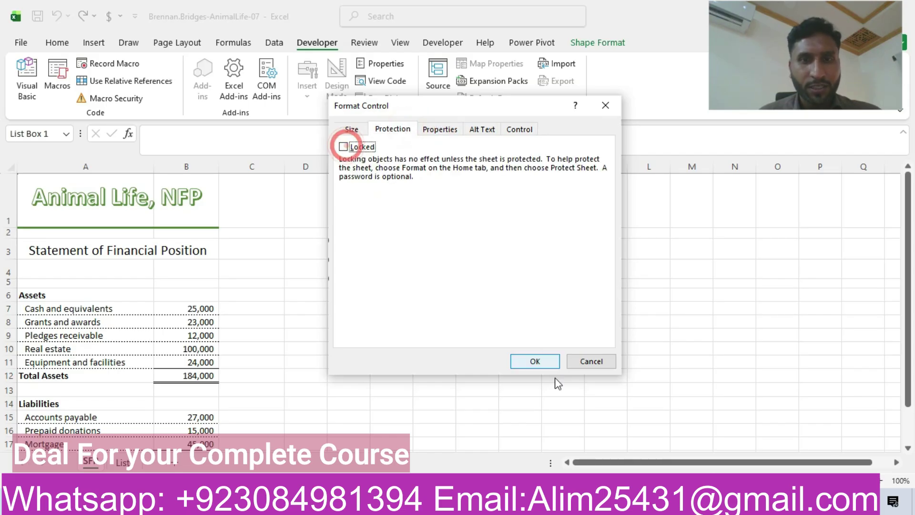
left_click(535, 361)
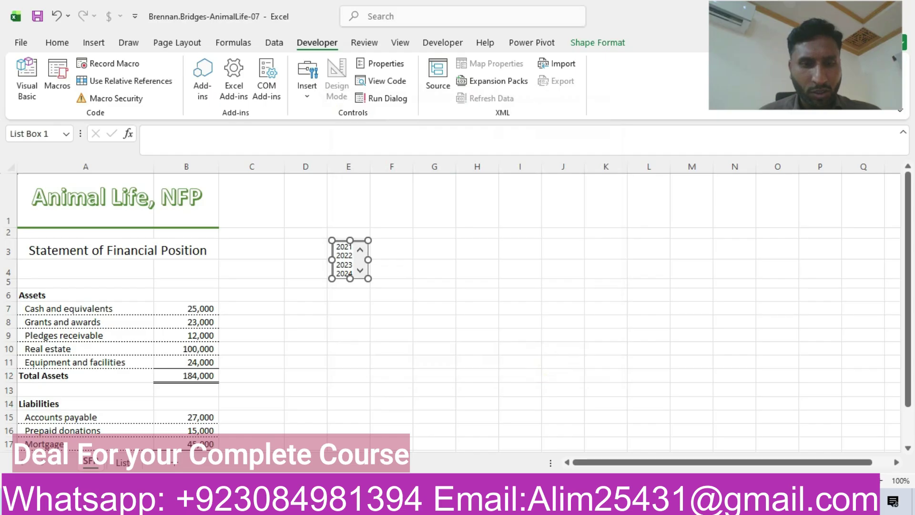
Step: Check step 2f in the PDF, then select 2022 in the list box control over E3:E4 in Excel
key("alt+Tab")
left_click_drag(204, 355, 354, 361)
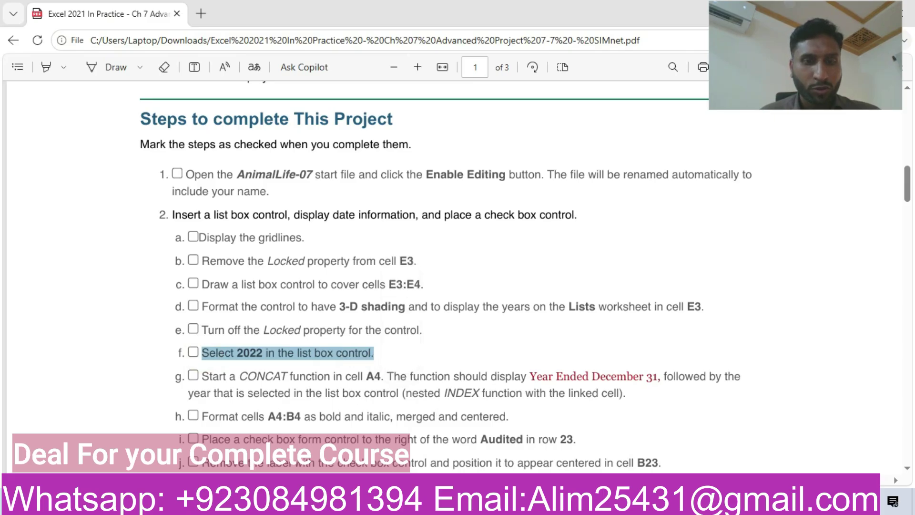
key("alt+Tab")
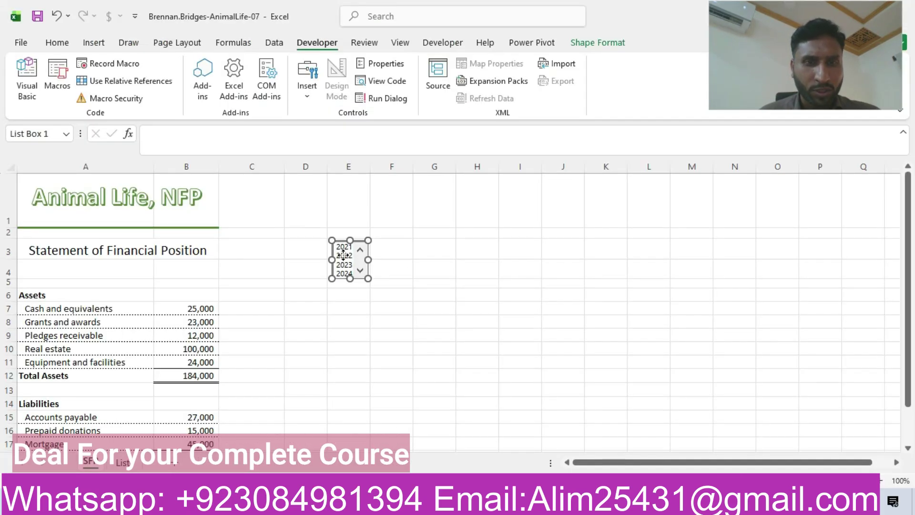
left_click(458, 269)
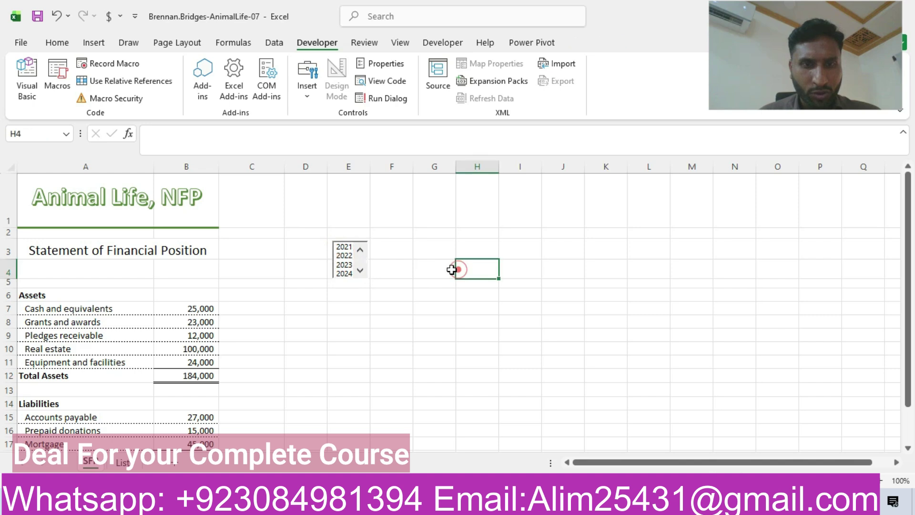
left_click(344, 255)
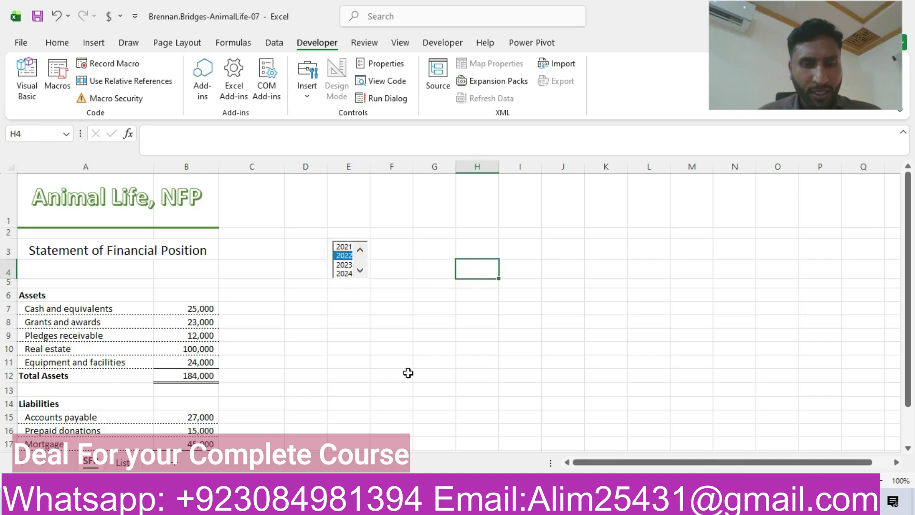
Step: Check step 2g in the PDF, then start a CONCAT function in cell A4 of the Excel sheet
key("alt+Tab")
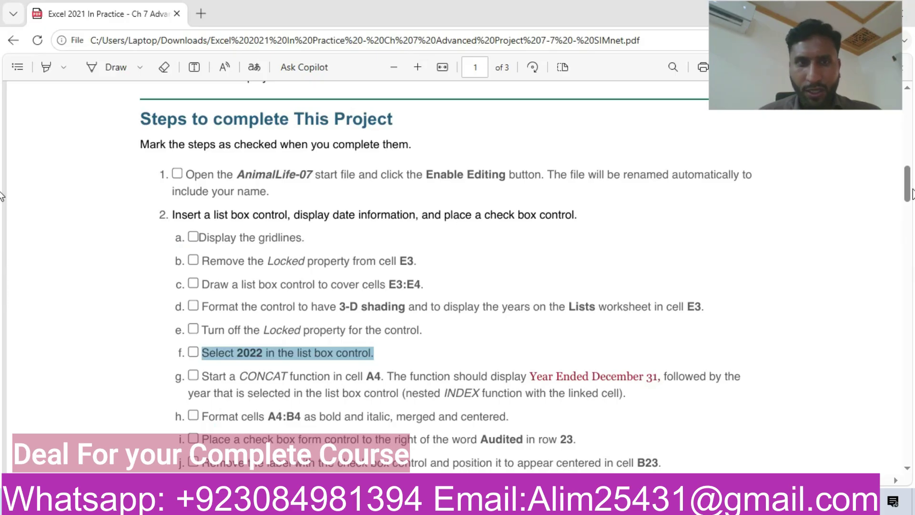
scroll(2, 195, "down", 5)
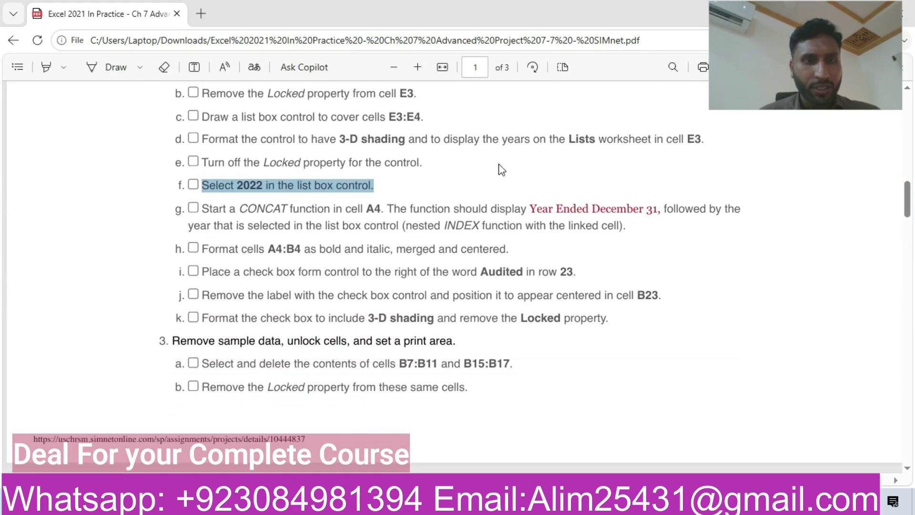
left_click_drag(206, 213, 628, 226)
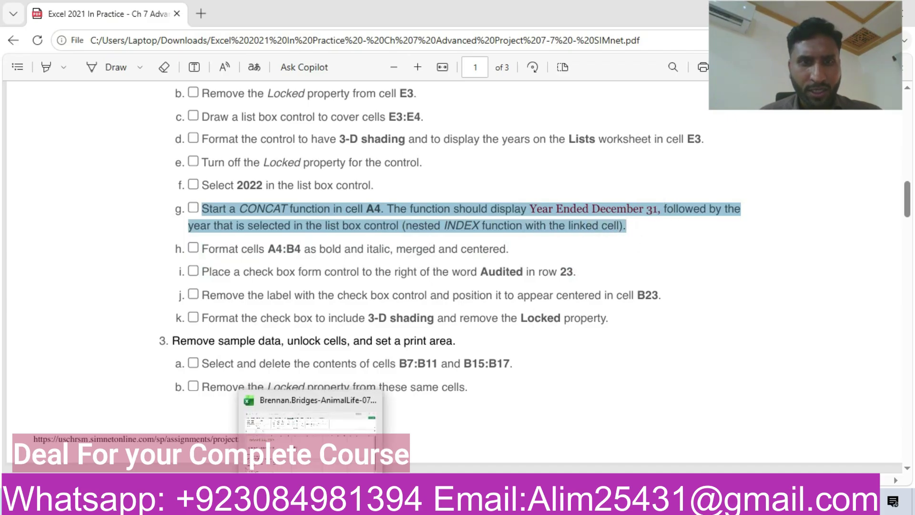
left_click(311, 501)
left_click(66, 272)
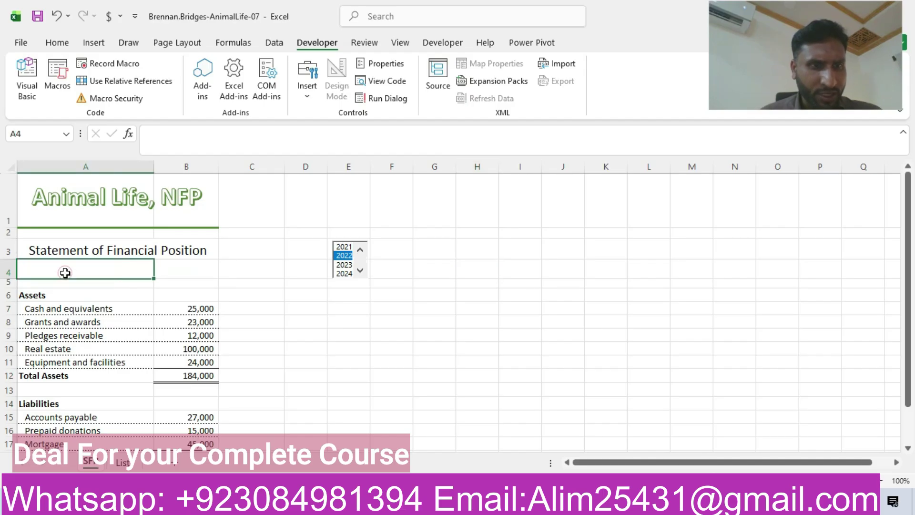
type("=concat")
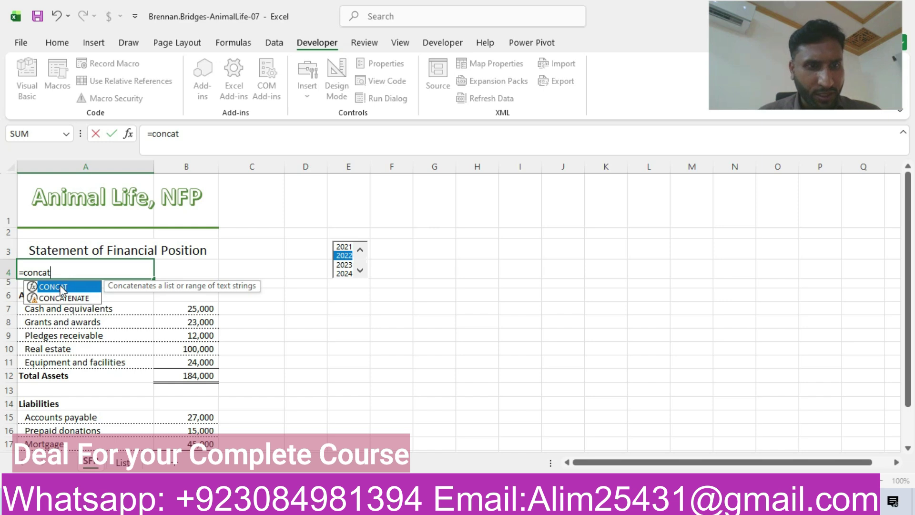
double_click(56, 286)
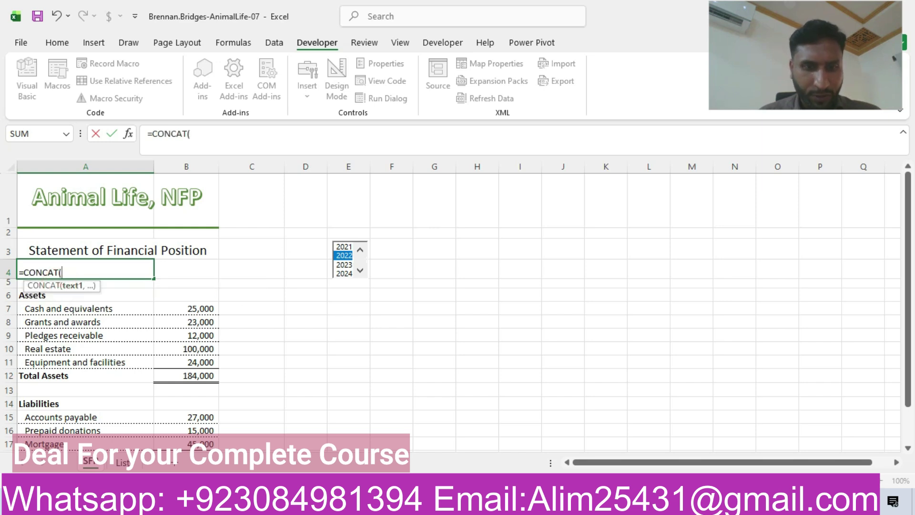
Step: Copy the text "Year Ended December 31," from PDF step 2g and enter it in quotes as CONCAT's first argument in Excel cell A4
key("alt+Tab")
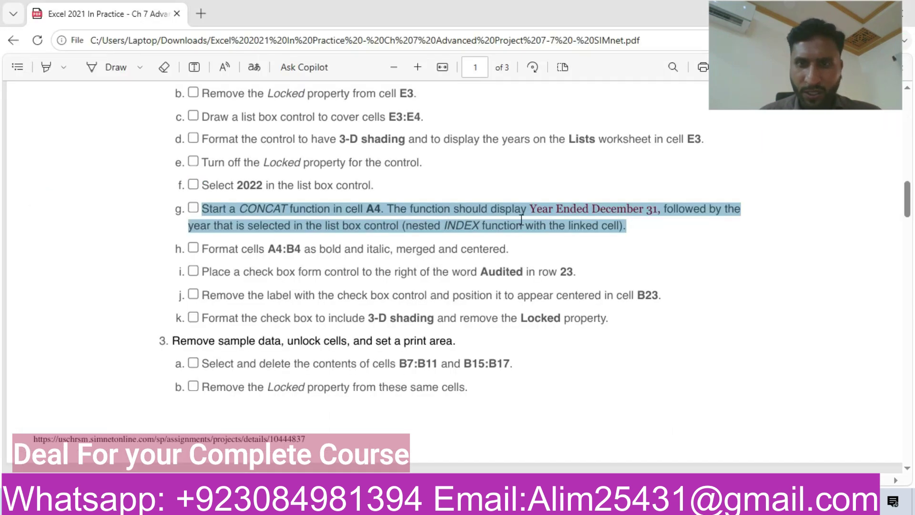
left_click_drag(530, 209, 658, 210)
key("ctrl+c")
key("alt+Tab")
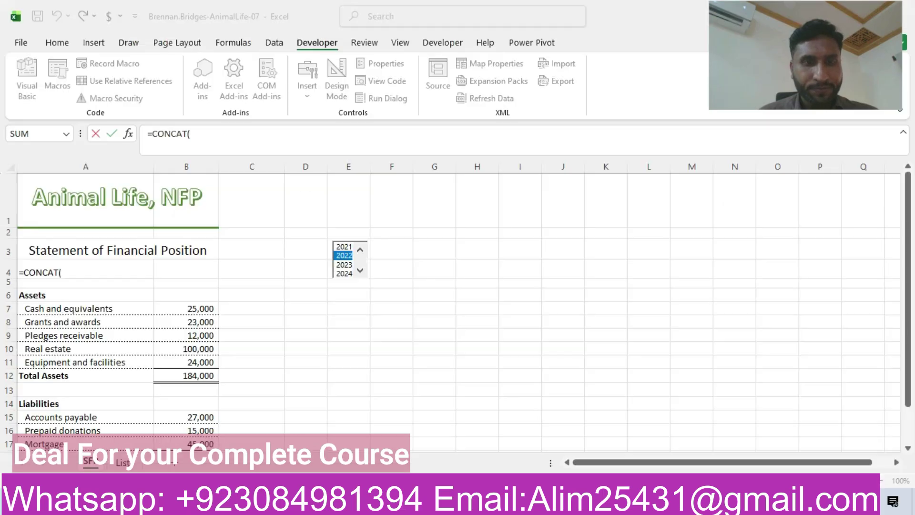
left_click(224, 130)
type("\"")
key("ctrl+v")
type(",\"")
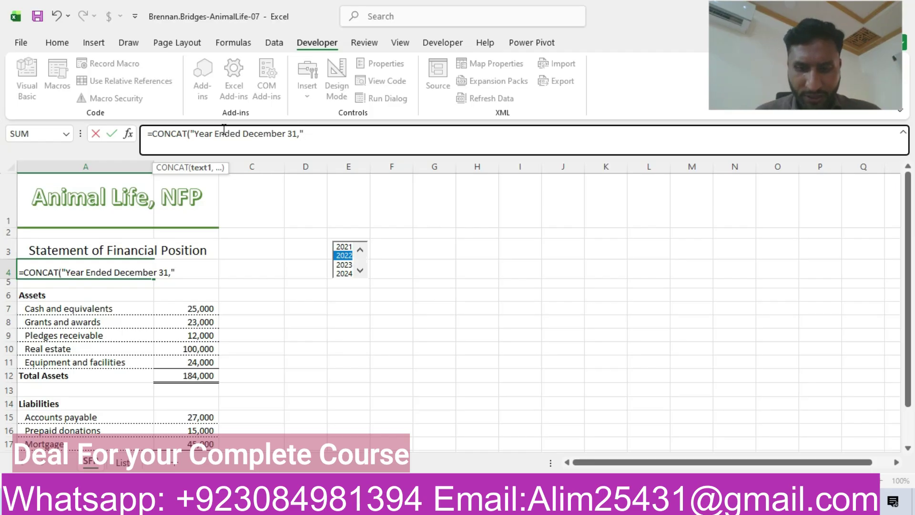
Step: Try to add the year from the list box control as the second argument of the CONCAT formula in A4
type(",")
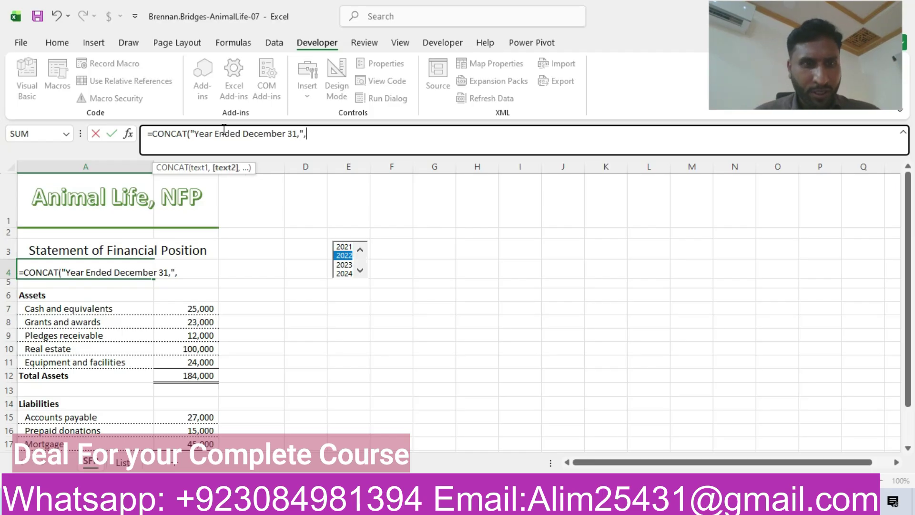
left_click(341, 258)
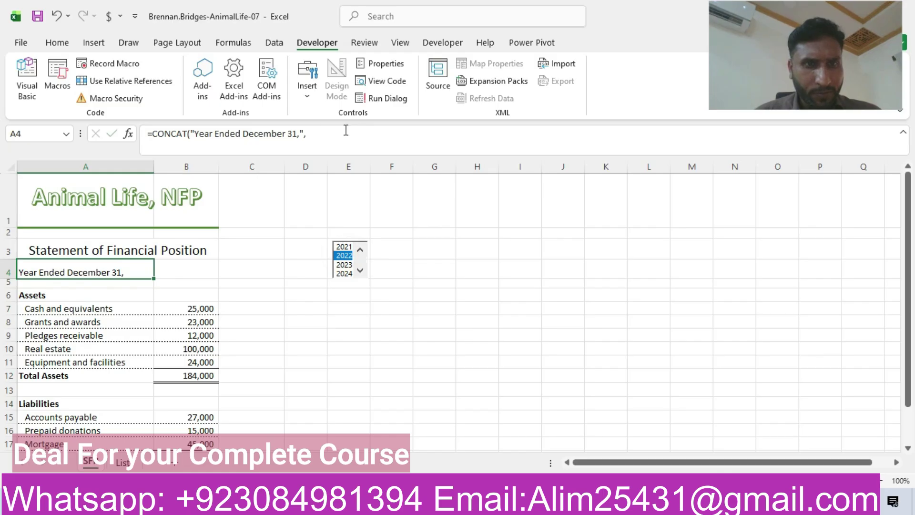
left_click(324, 136)
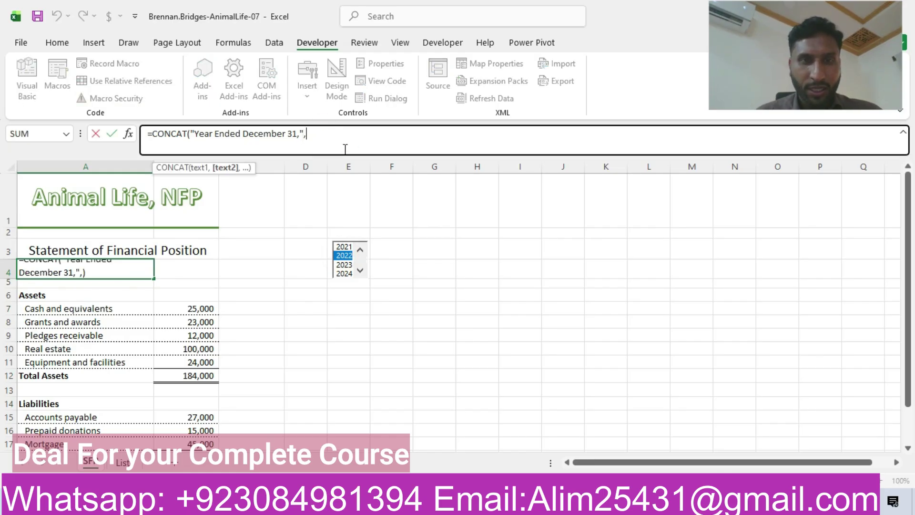
key("BackSpace")
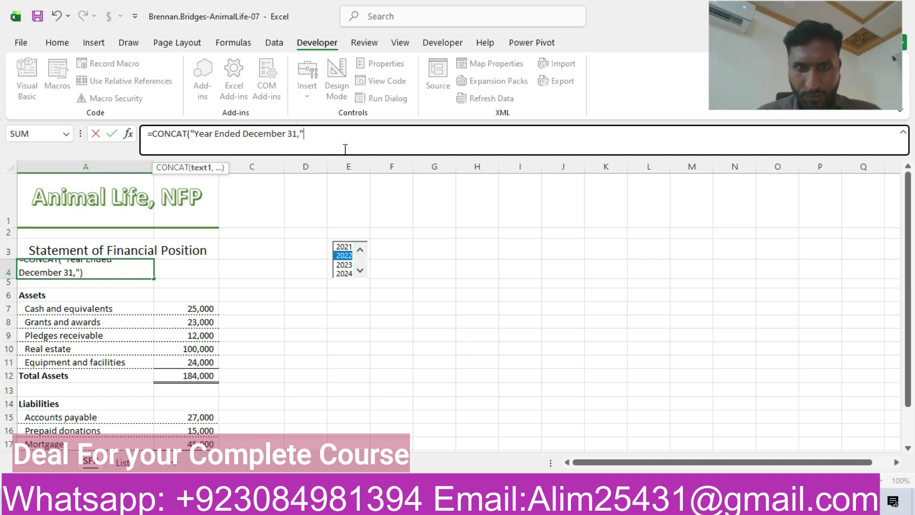
left_click(344, 247)
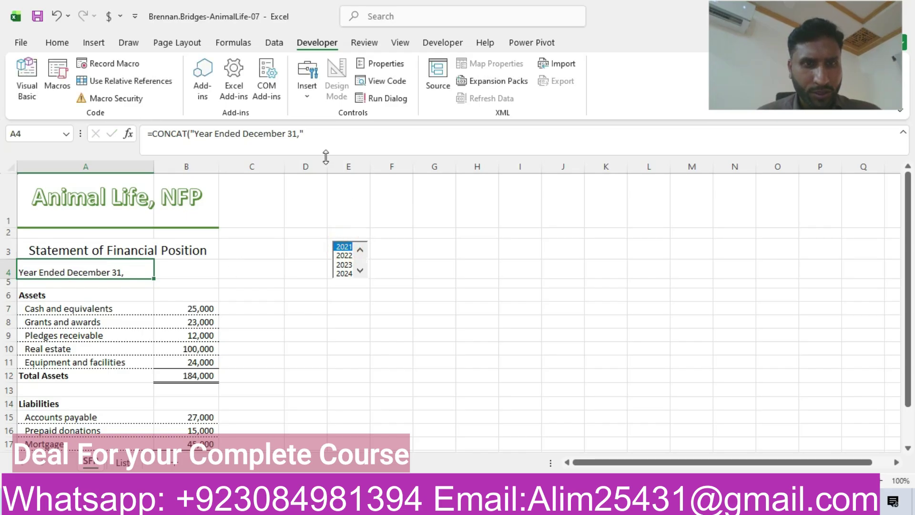
Step: Complete the formula in cell A4 as =CONCAT("Year Ended December 31,") and reselect the cell
left_click(316, 131)
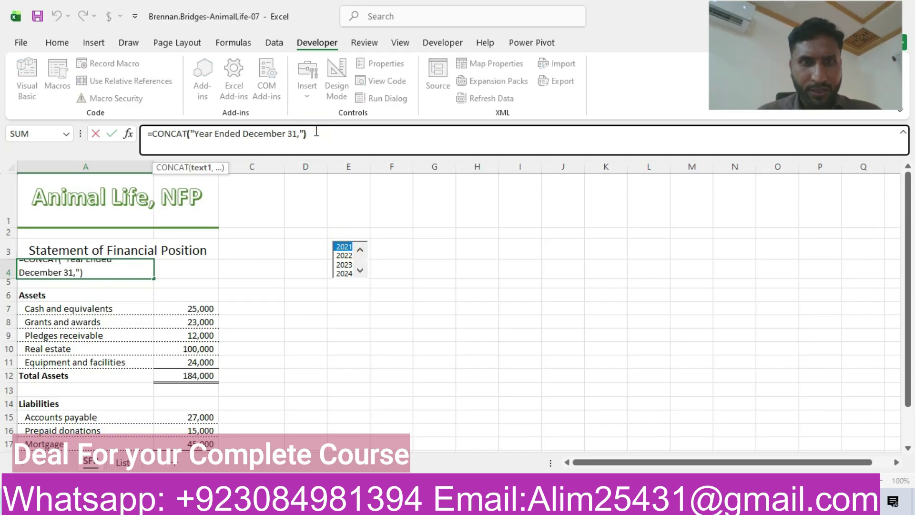
key("Return")
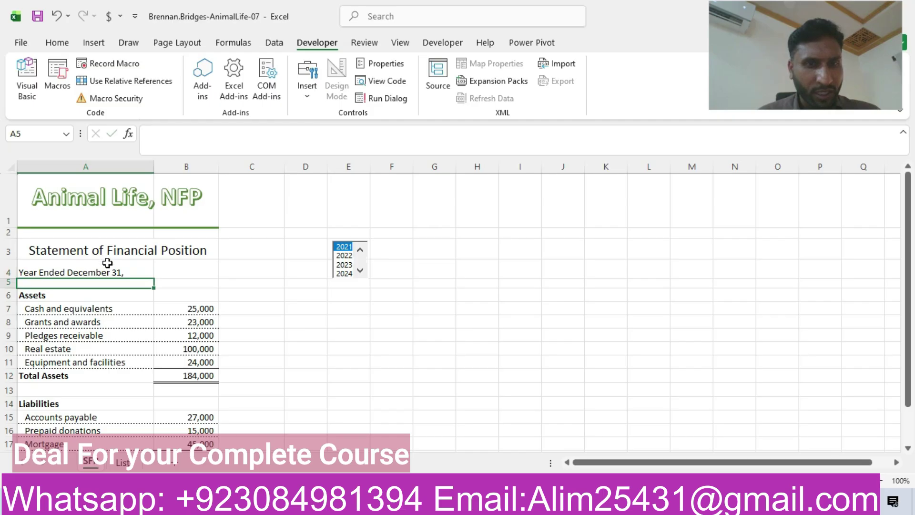
left_click(107, 264)
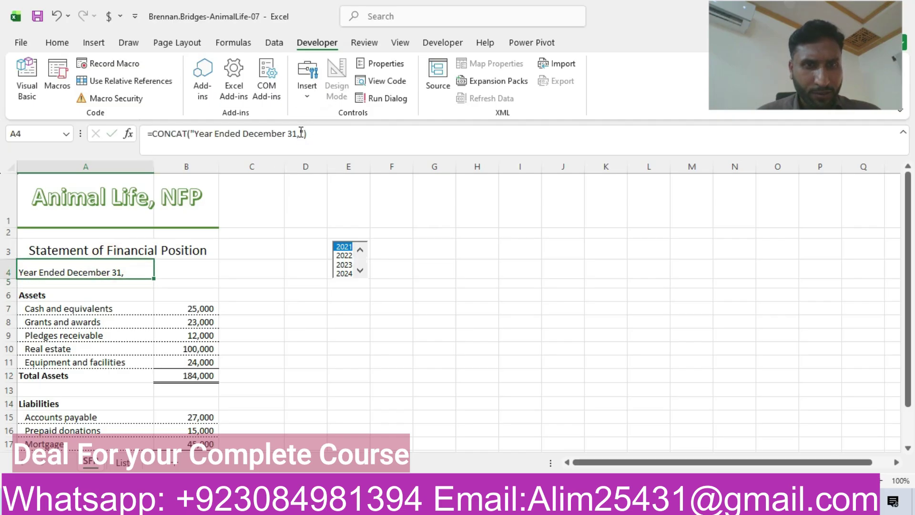